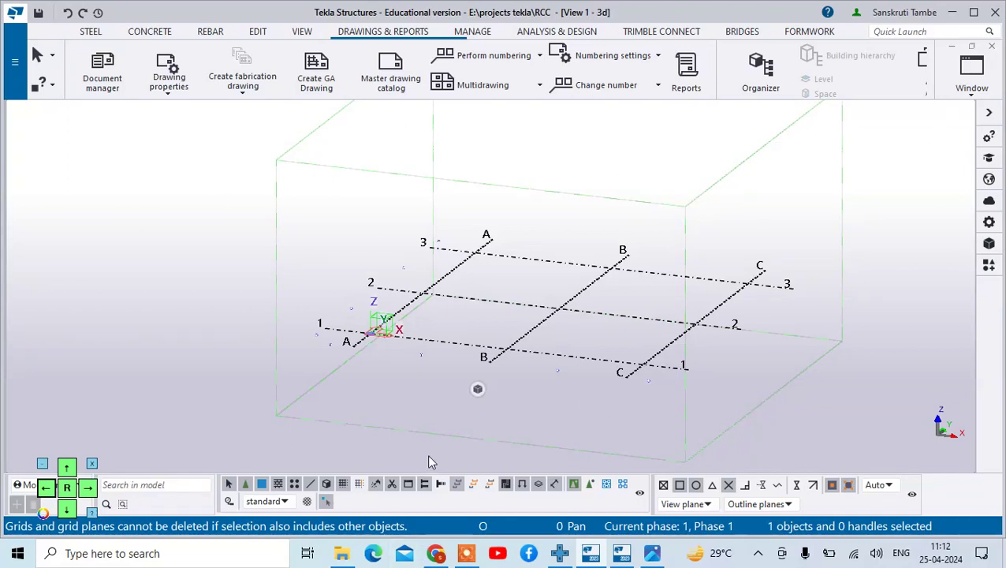
Step: Open the rectangular grid's properties and check the staircase plan image for the overall length and width
left_click(653, 556)
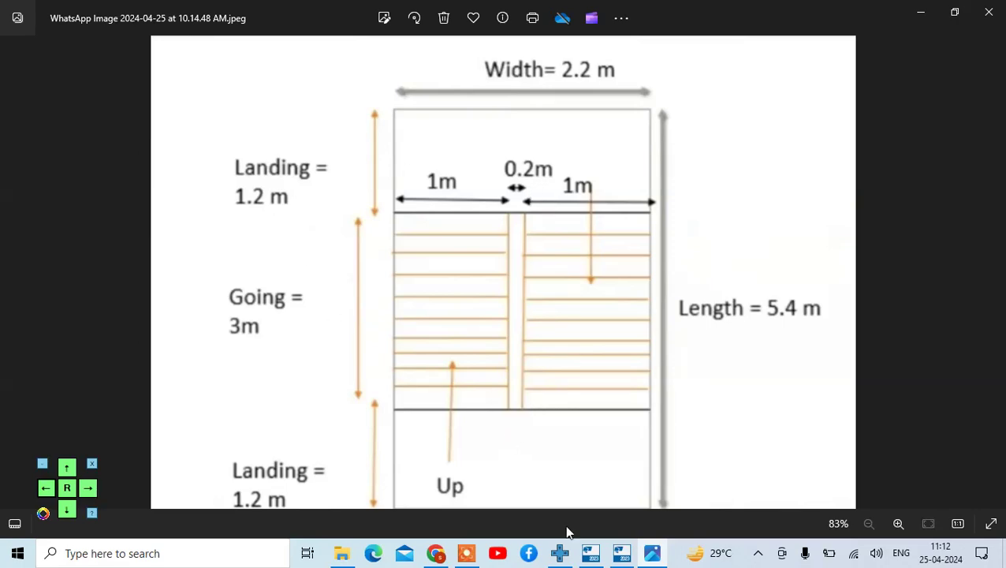
left_click(597, 554)
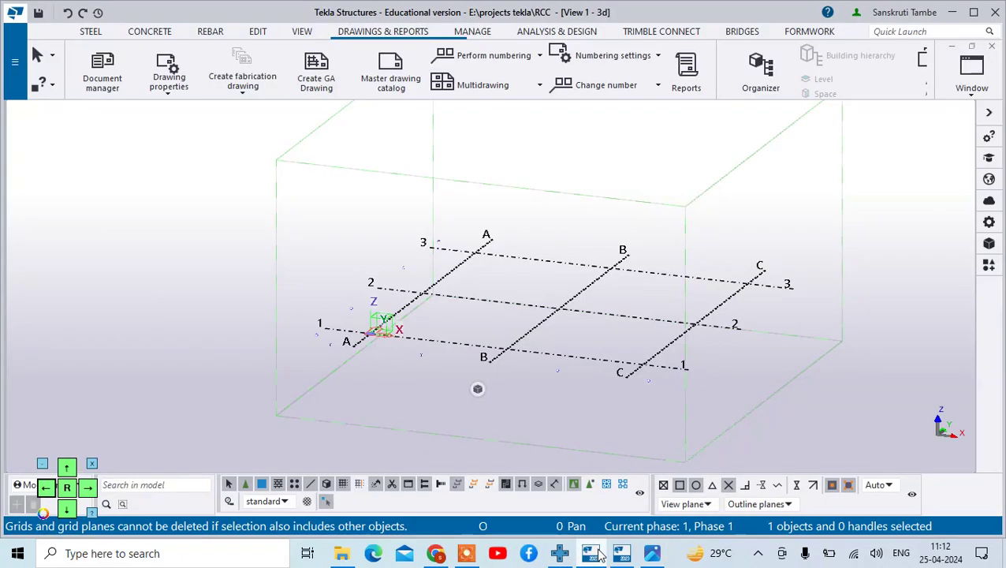
double_click(546, 305)
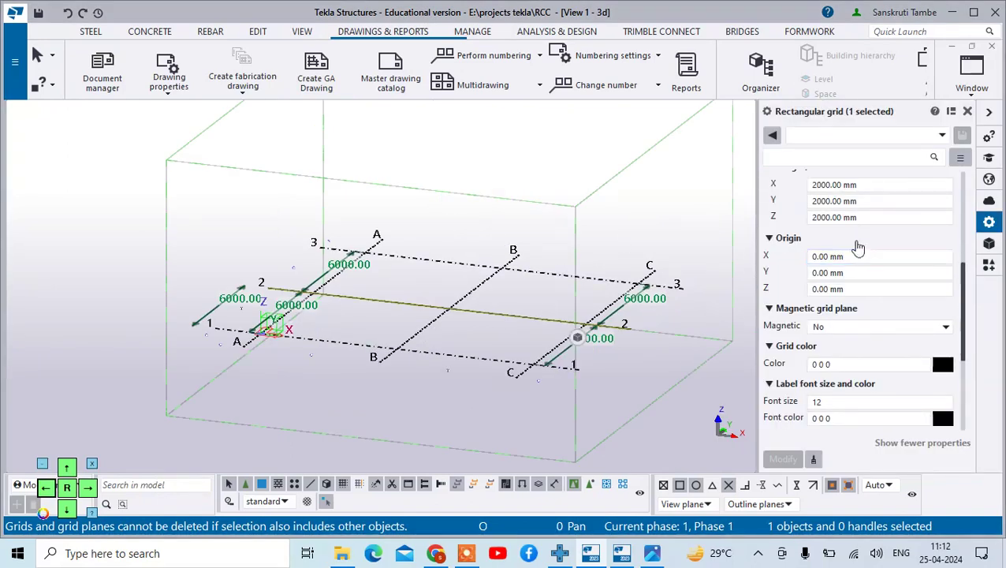
scroll(858, 247, "up", 5)
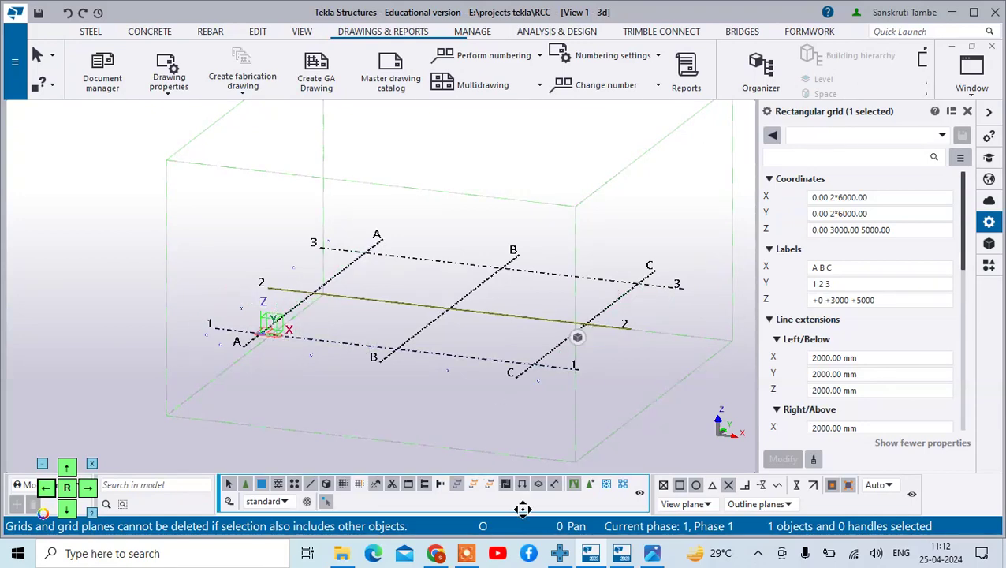
left_click(653, 552)
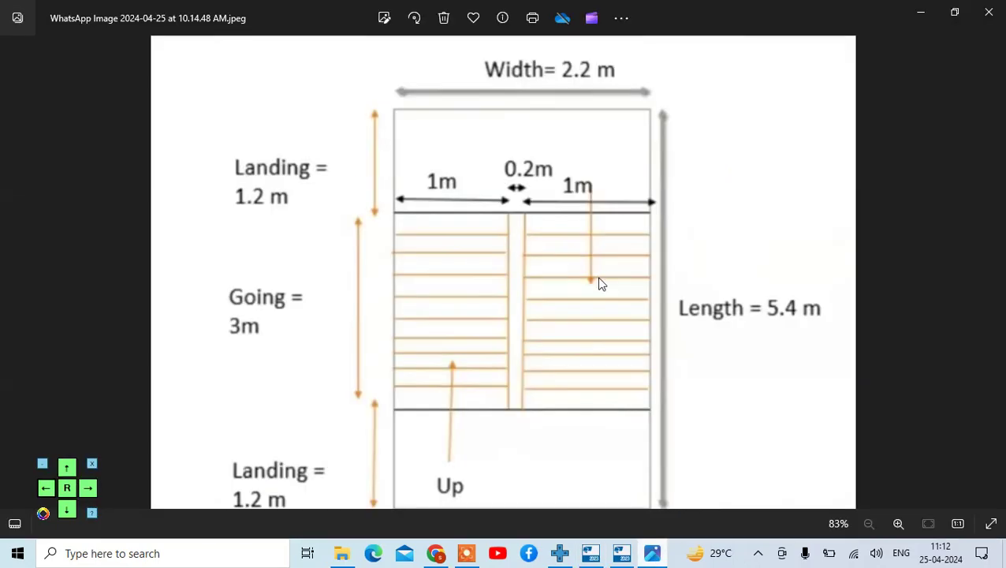
left_click(653, 553)
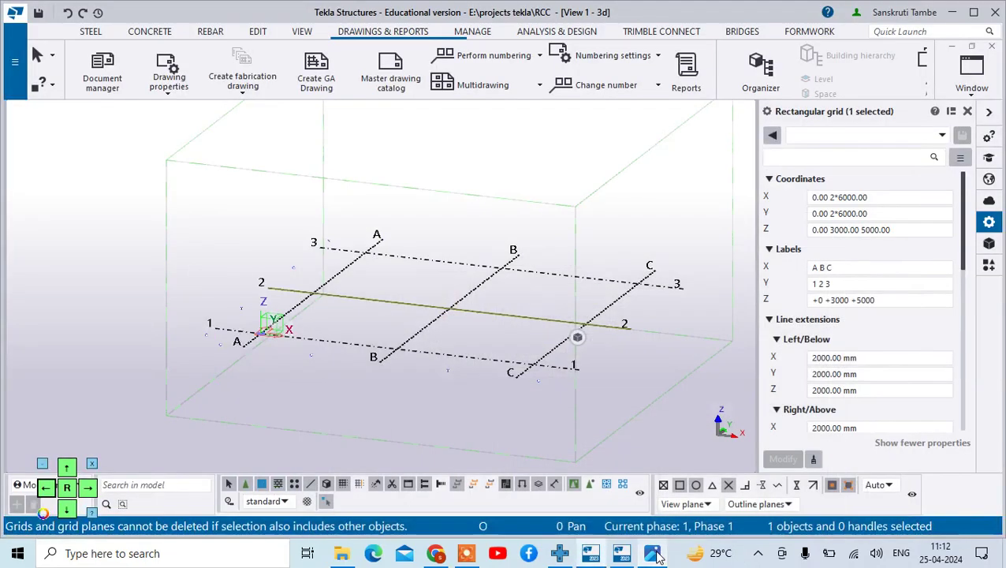
Step: Set the grid's X coordinates to 0.00 5400 and its Y coordinates to 0.00 2200
left_click_drag(871, 199, 836, 202)
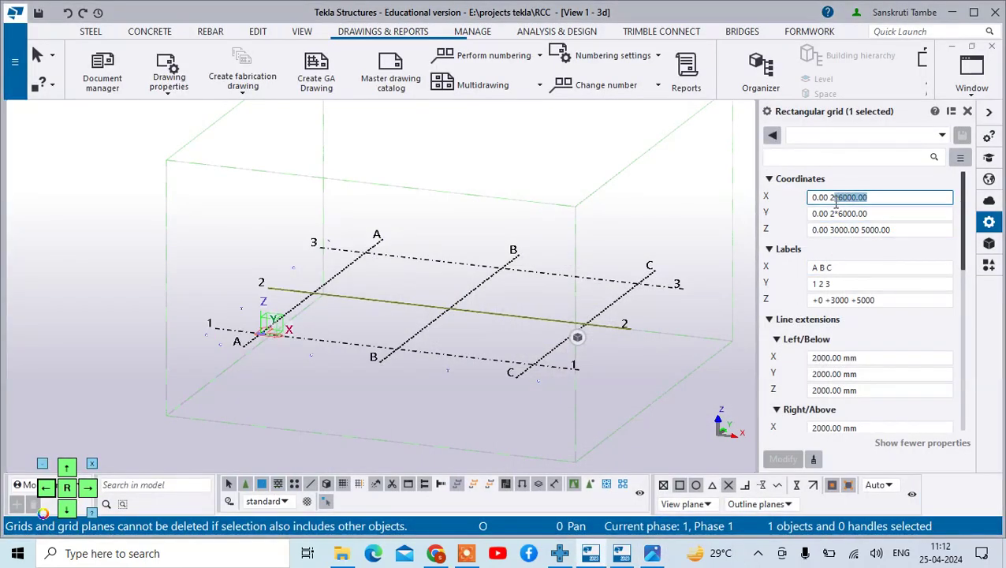
type("5400")
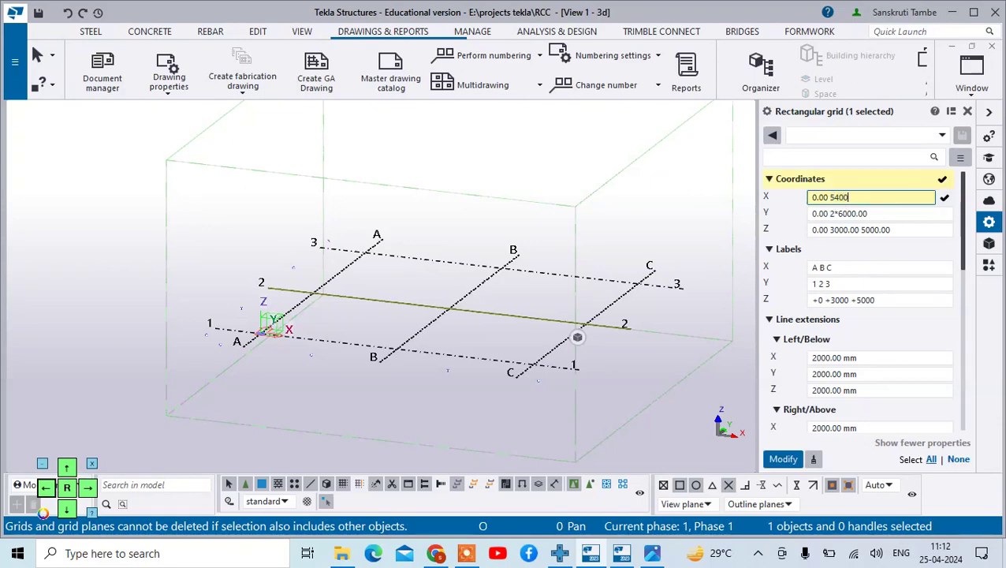
left_click(903, 212)
left_click_drag(882, 214, 842, 214)
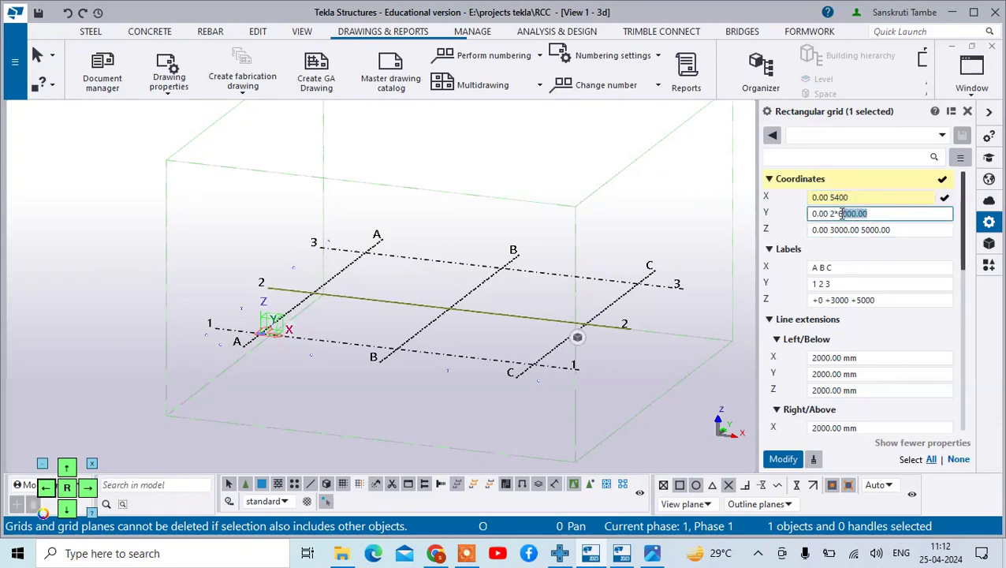
type("2200")
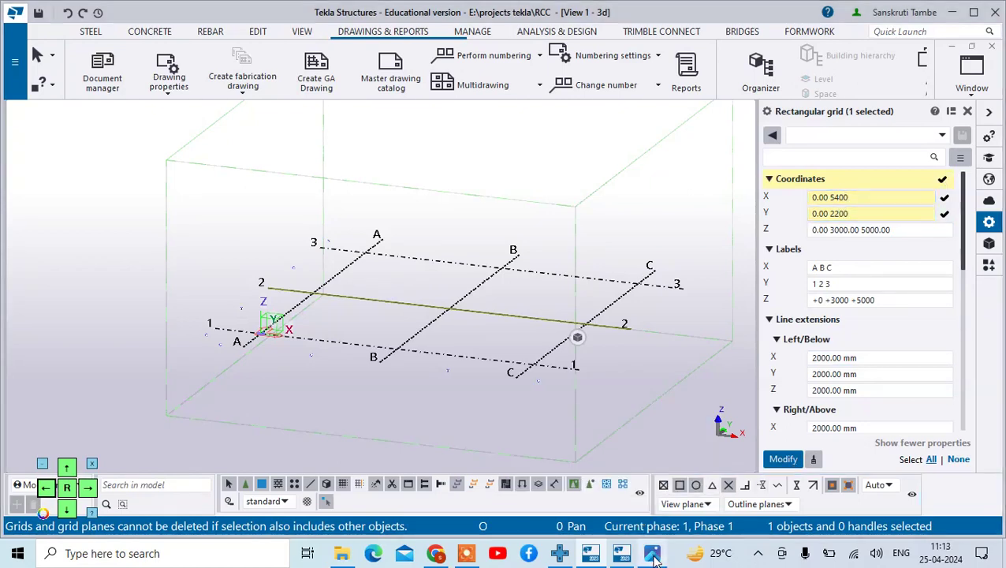
Step: Recheck the staircase plan, reduce the grid's Z coordinates to 0.00 3000.00, and apply the grid modifications
key("alt+Tab")
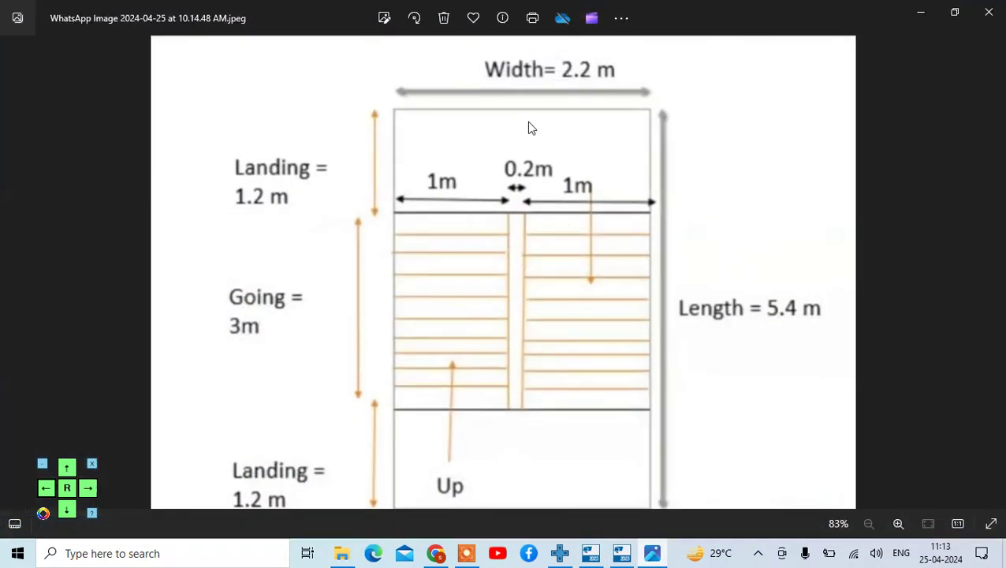
left_click(621, 553)
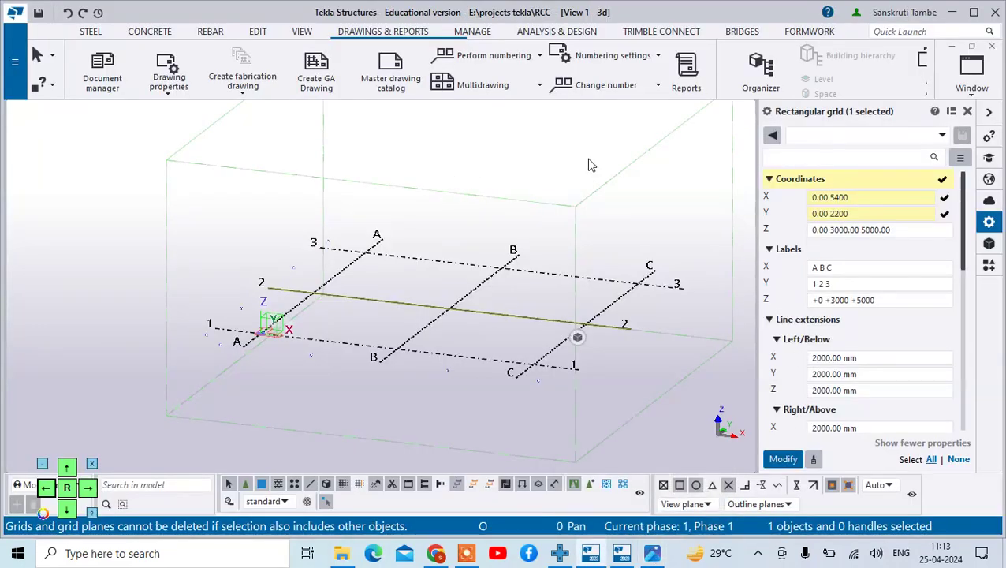
left_click(884, 230)
left_click_drag(892, 229, 863, 230)
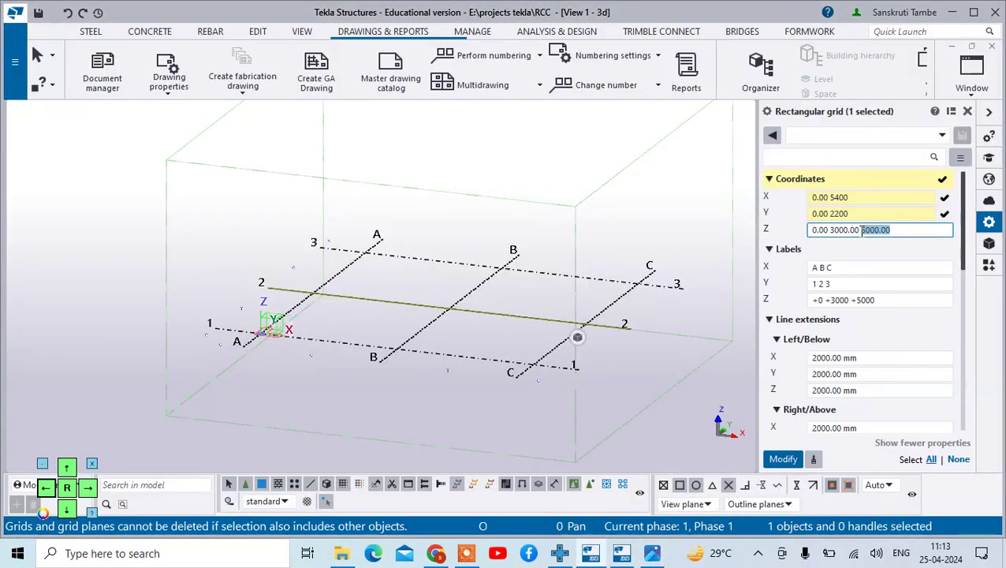
key("BackSpace")
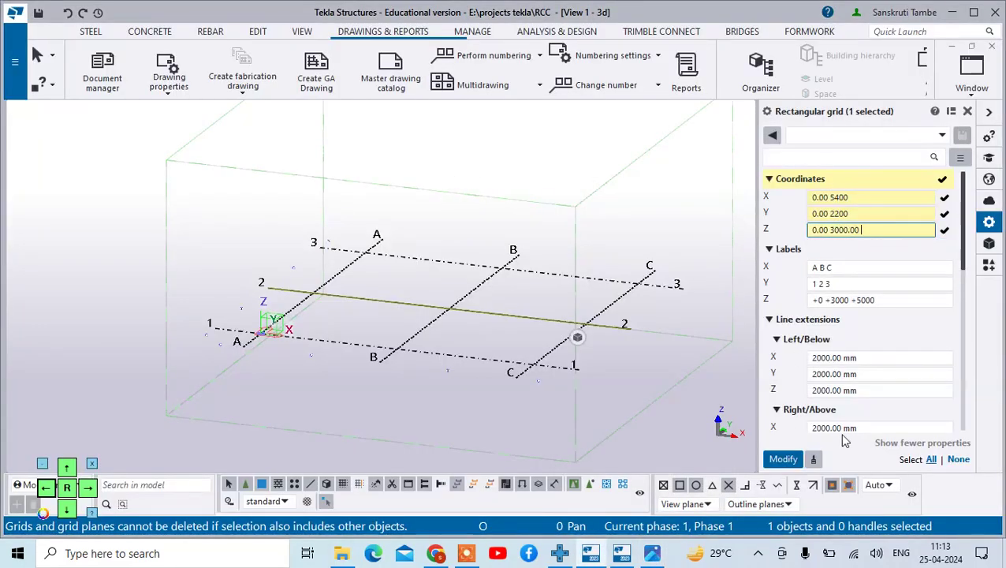
left_click(785, 459)
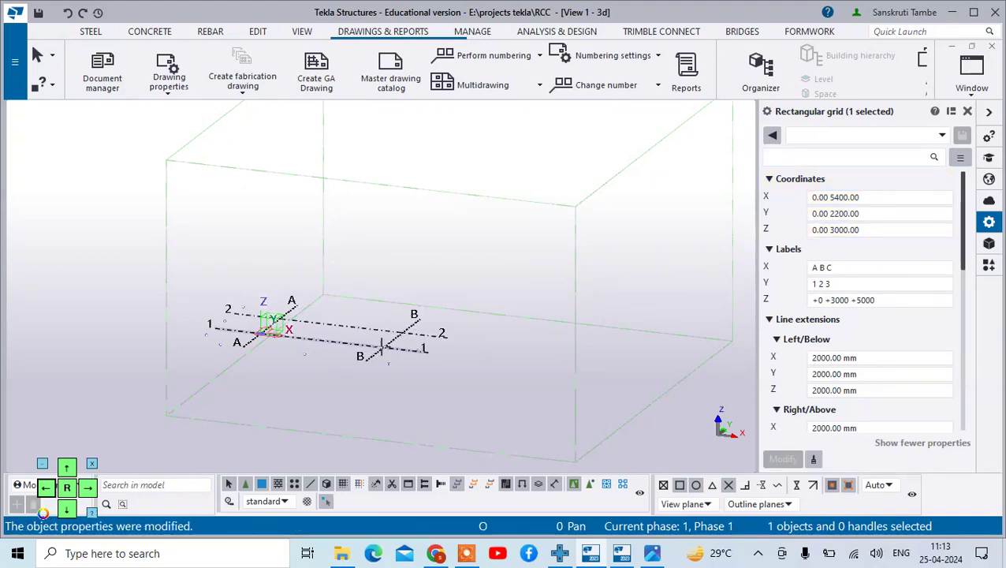
Step: Switch the 3d view to plan orientation and fit its work area to the modified grid
scroll(260, 315, "up", 5)
scroll(380, 326, "down", 3)
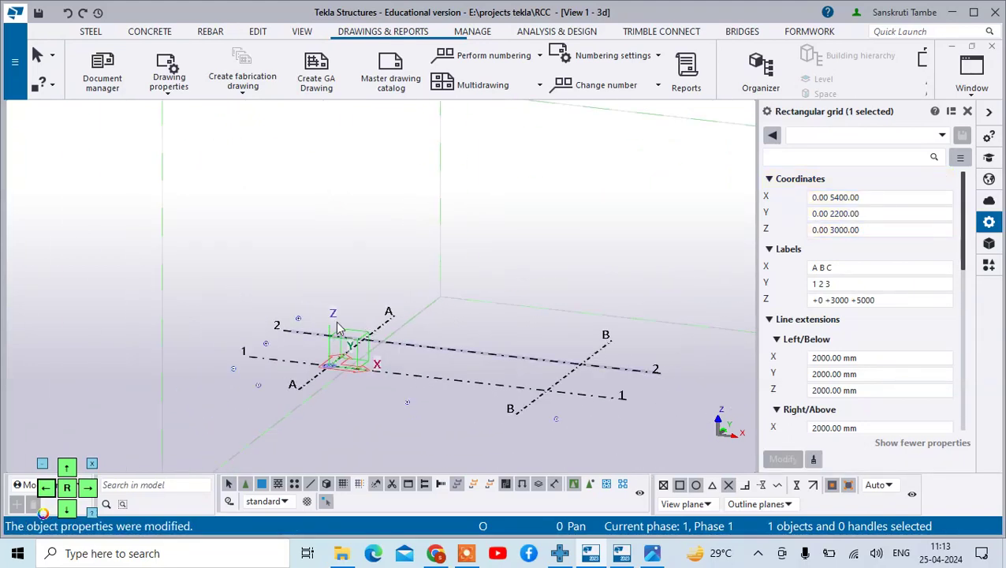
right_click(452, 228)
left_click(466, 234)
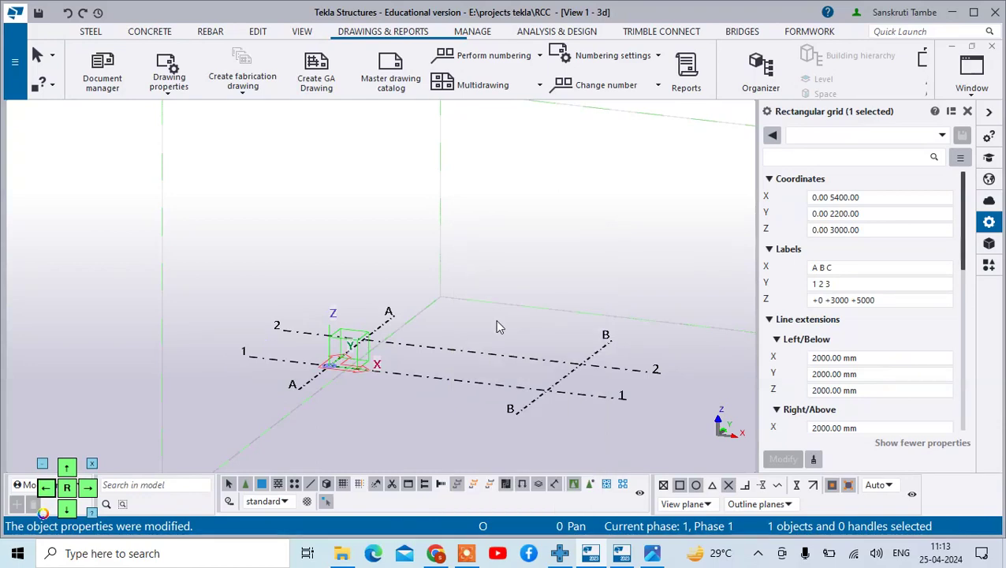
key("ctrl+p")
right_click(436, 248)
left_click(453, 256)
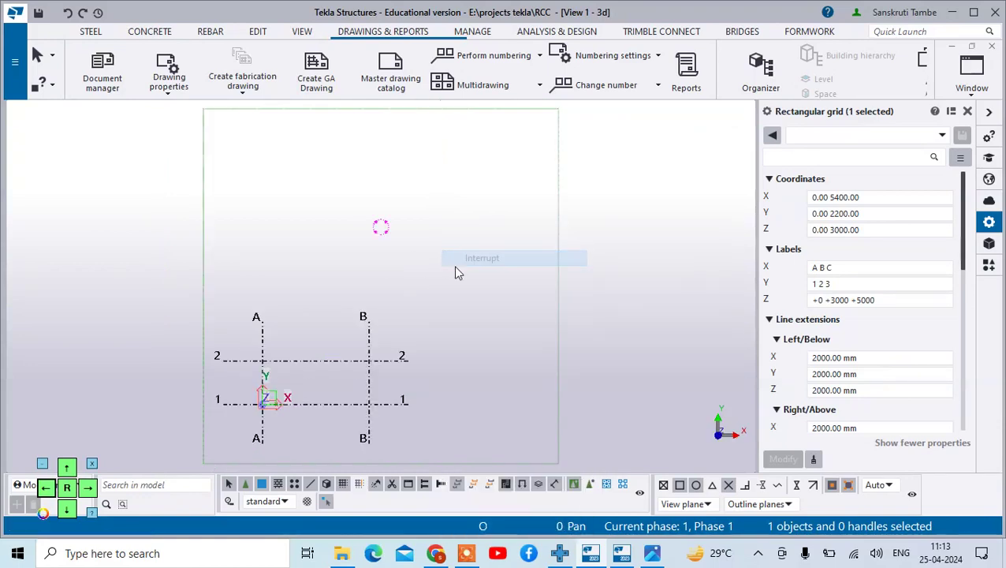
right_click(582, 223)
left_click(618, 291)
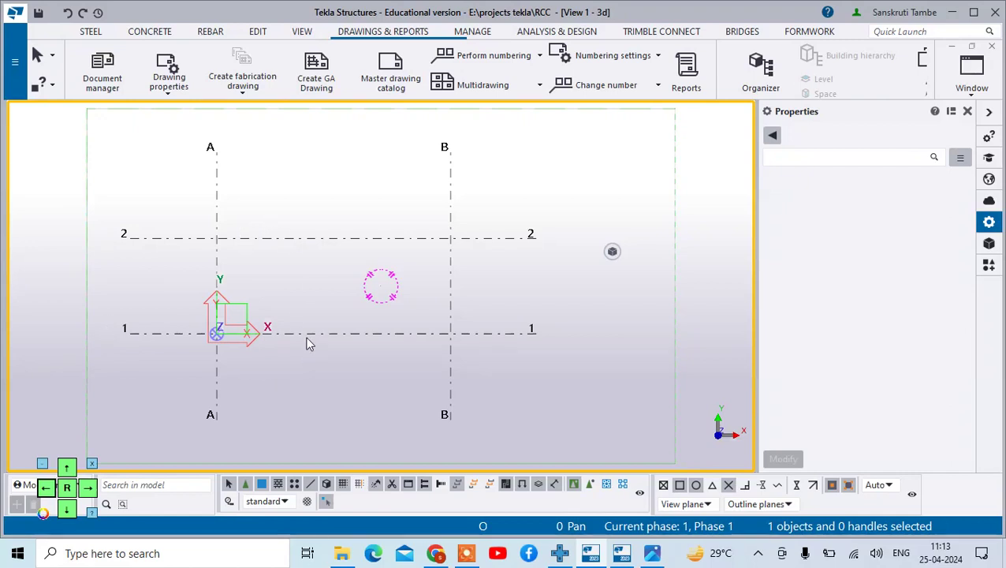
Step: Make the named view GRID @1 visible in addition to the 3d view
left_click(968, 85)
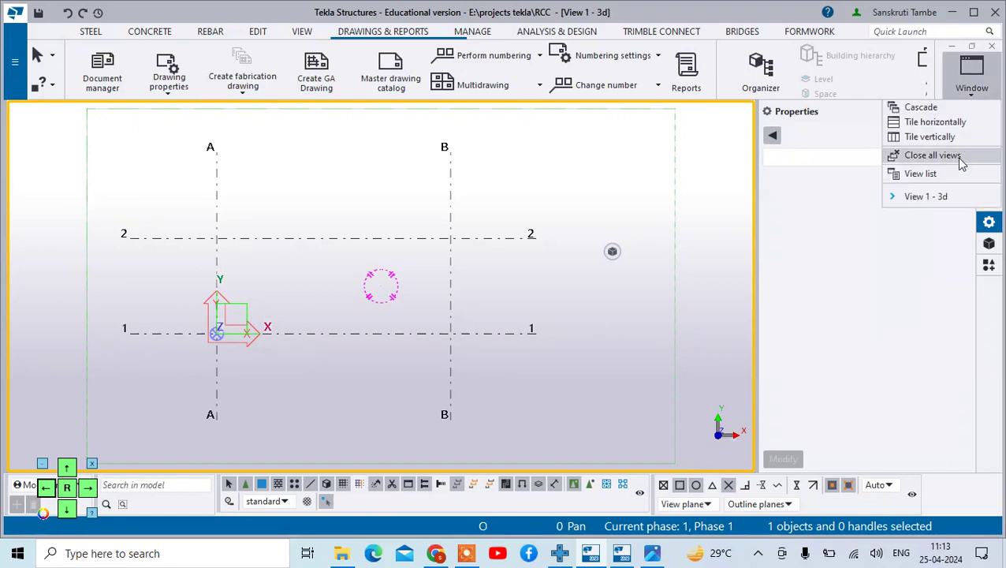
left_click(946, 174)
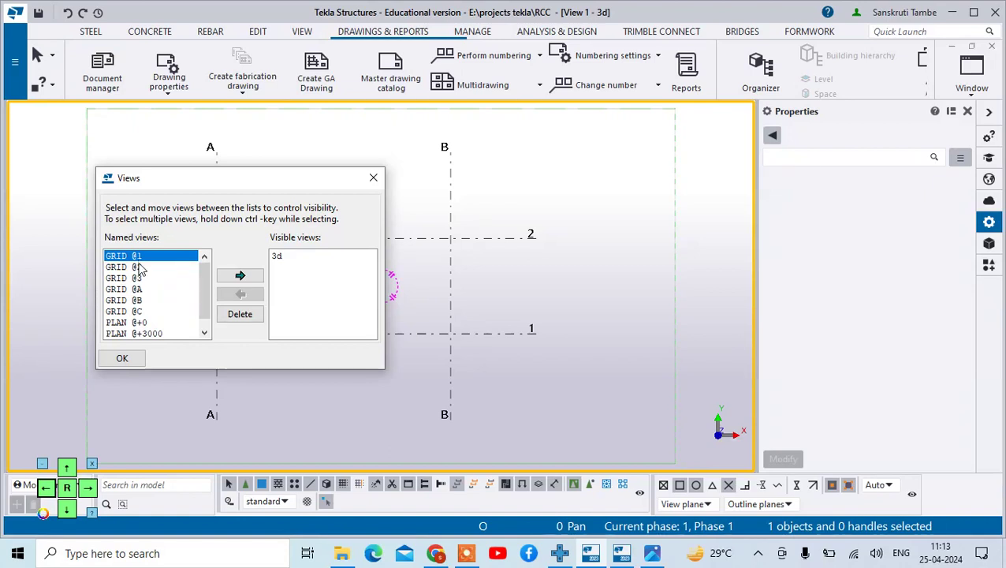
left_click(240, 276)
left_click(373, 178)
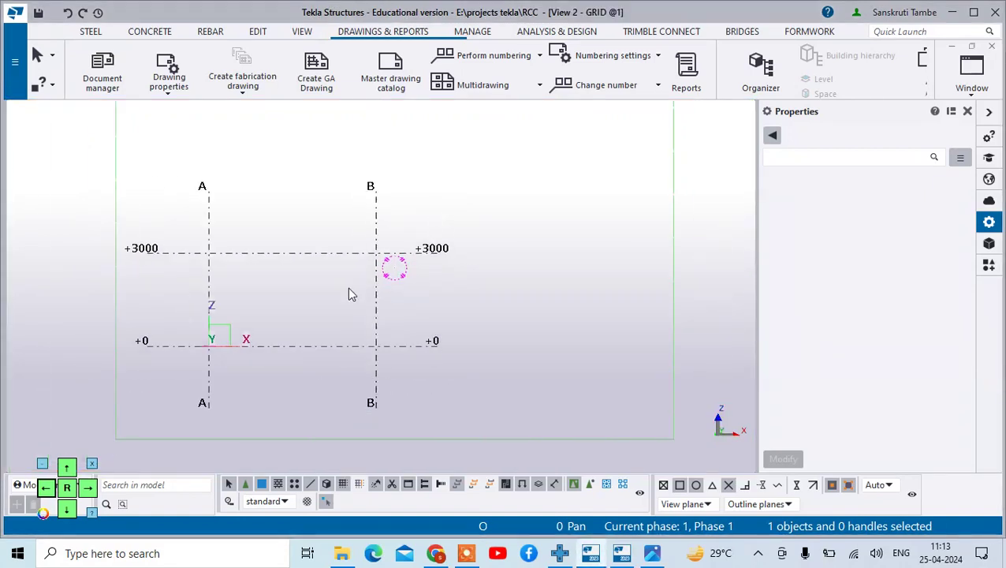
Step: Tile the GRID @1 and 3d views vertically and frame the grid in both
left_click(976, 93)
left_click(961, 138)
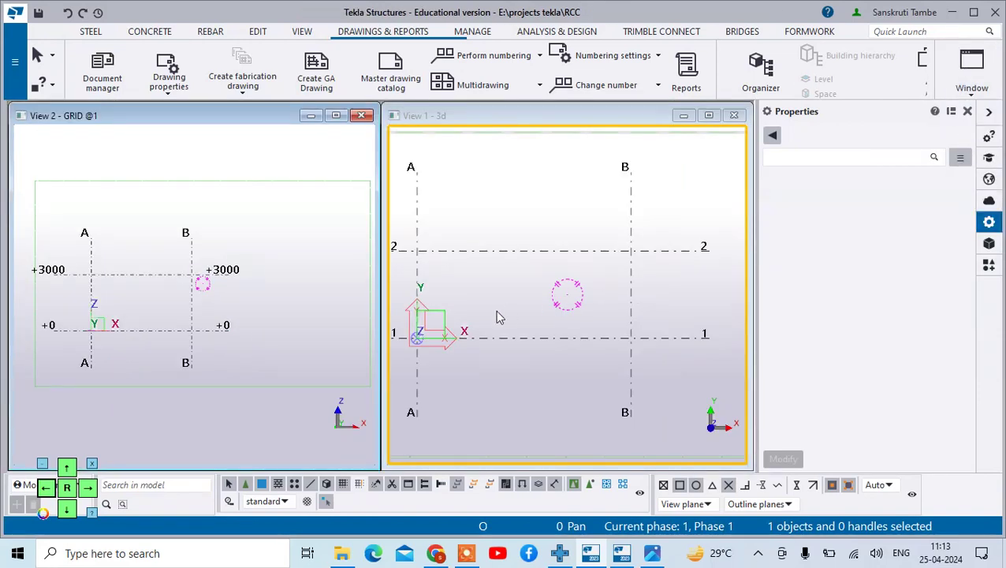
scroll(59, 289, "up", 1)
scroll(103, 292, "up", 1)
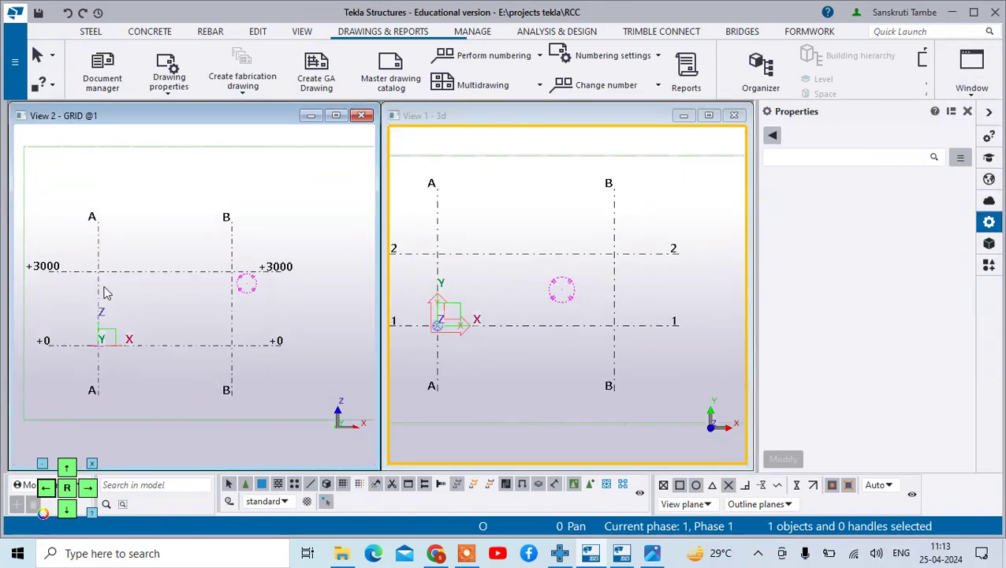
scroll(109, 294, "up", 2)
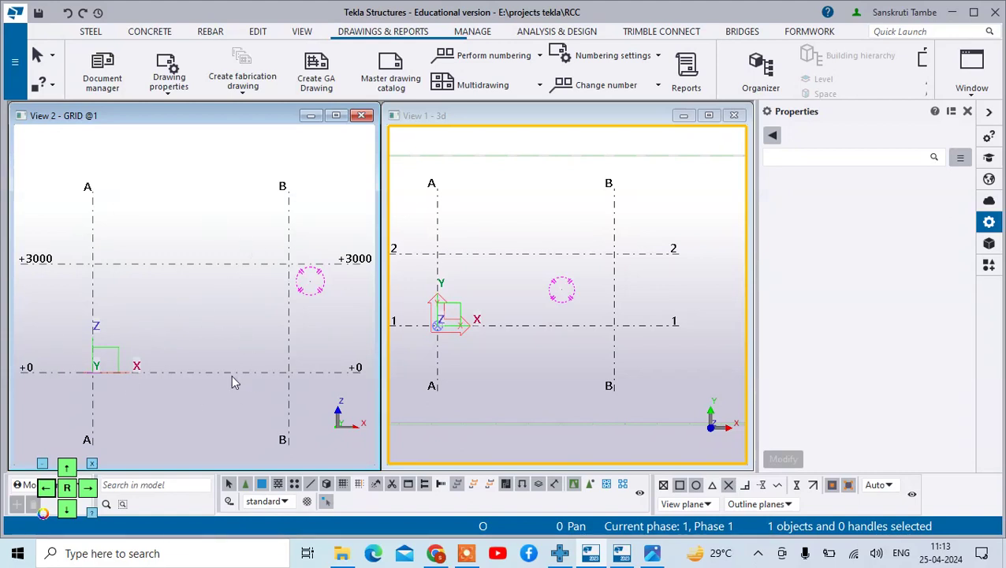
Step: Search the applications and components catalog for "stair" and look through the available stair components
left_click(988, 267)
double_click(821, 155)
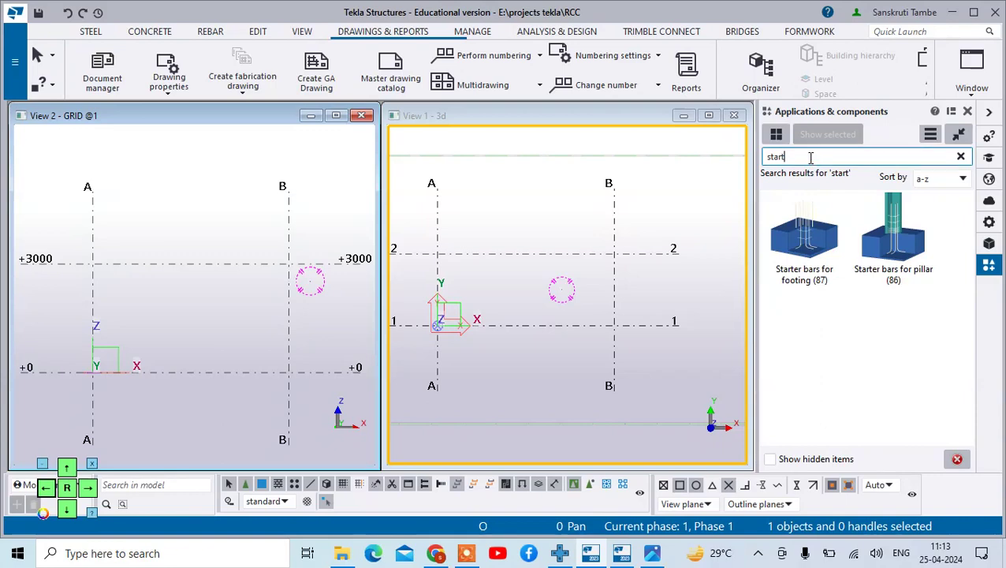
type("st")
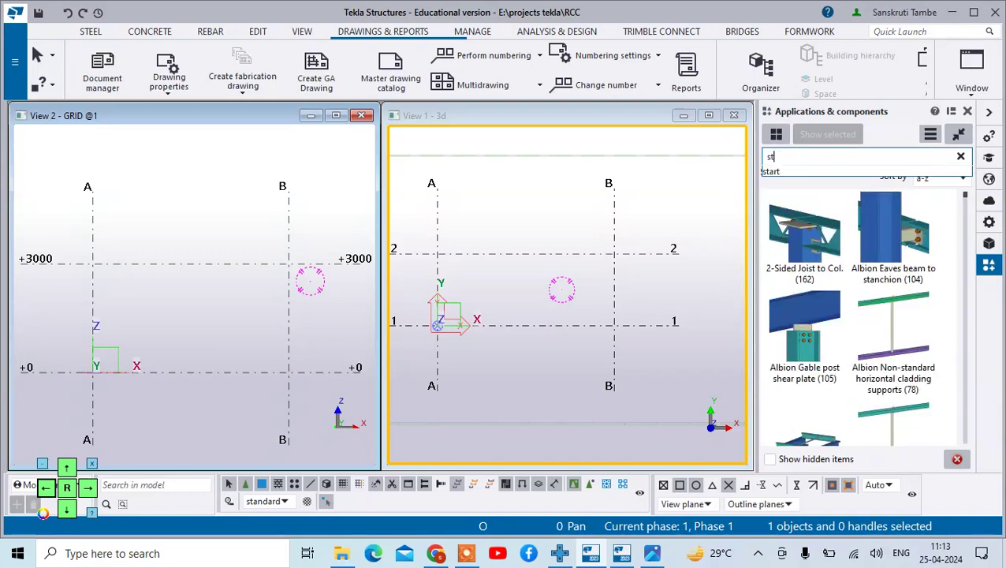
type("air")
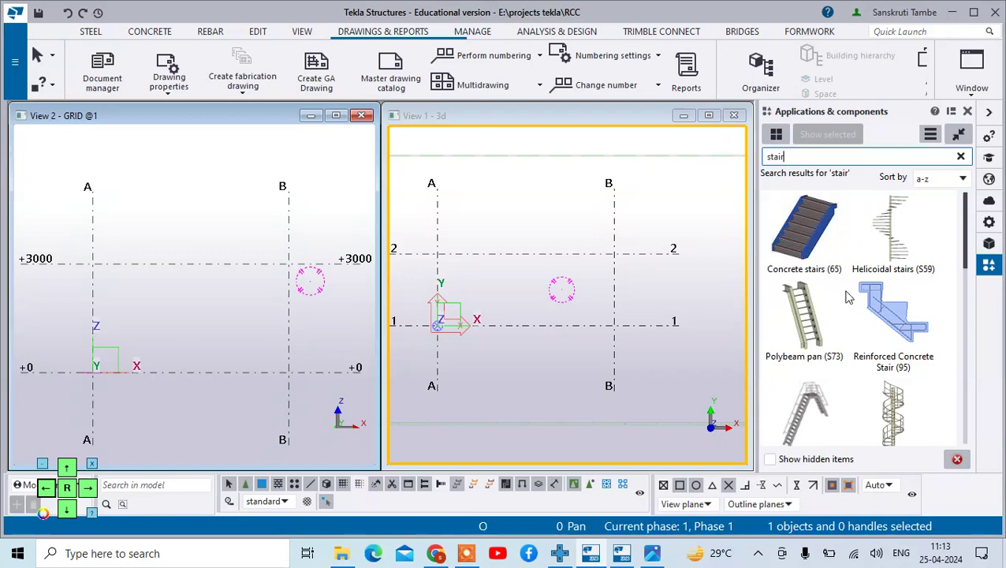
scroll(877, 334, "down", 2)
scroll(877, 334, "up", 2)
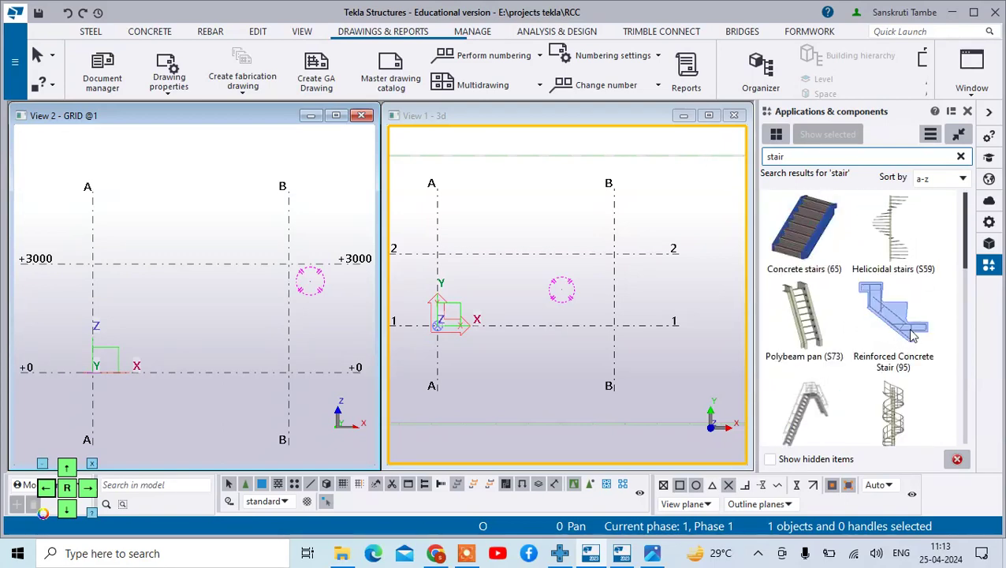
Step: Place a Reinforced Concrete Stair (95) in the GRID @1 view from grid A at +0 to grid B at +3000
left_click(912, 335)
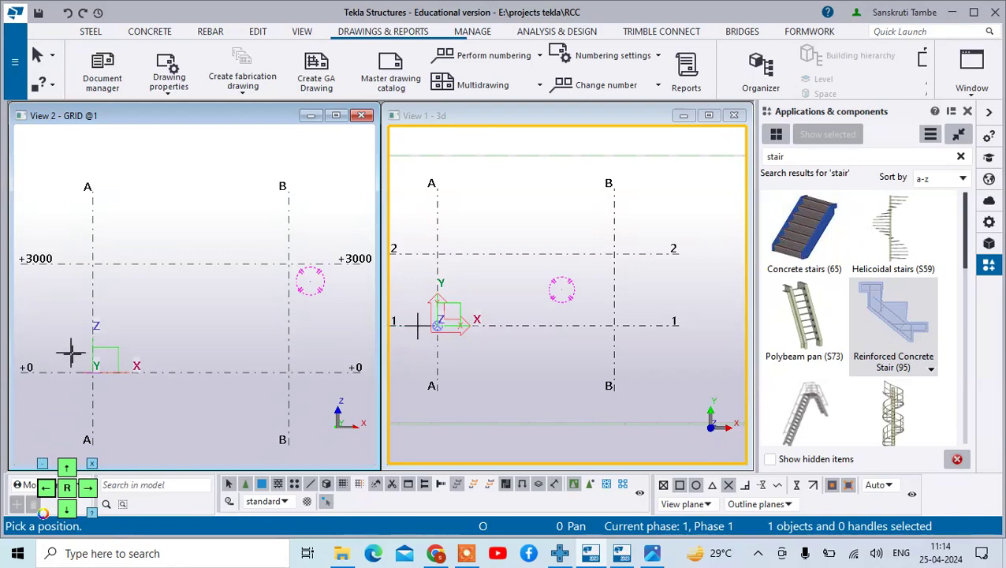
scroll(77, 352, "up", 2)
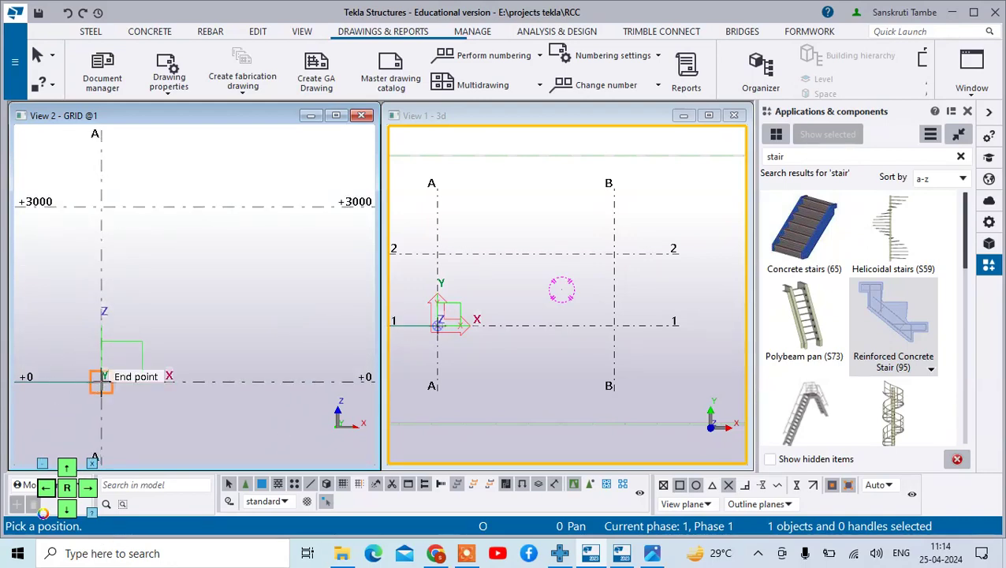
left_click(101, 382)
scroll(79, 379, "down", 3)
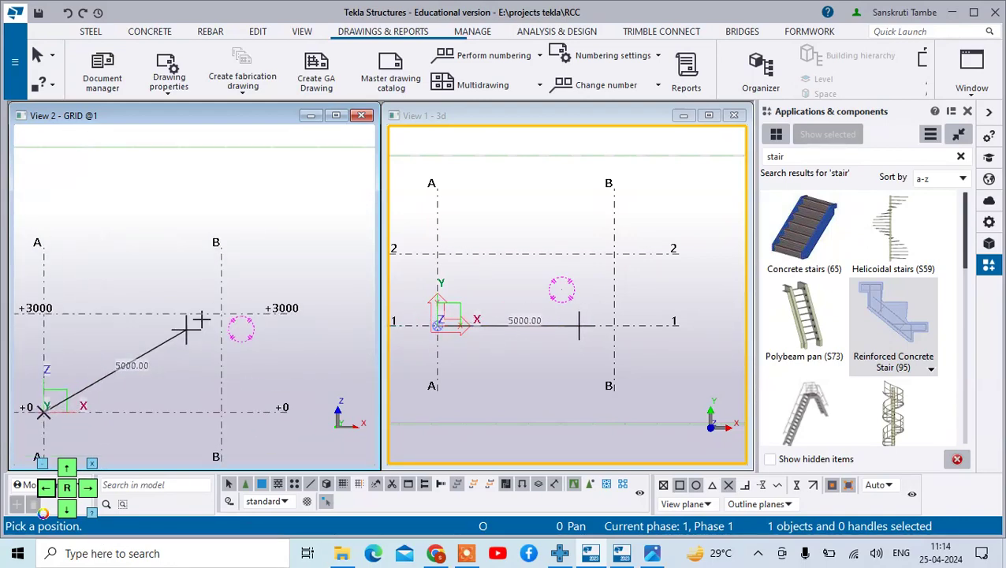
left_click(222, 314)
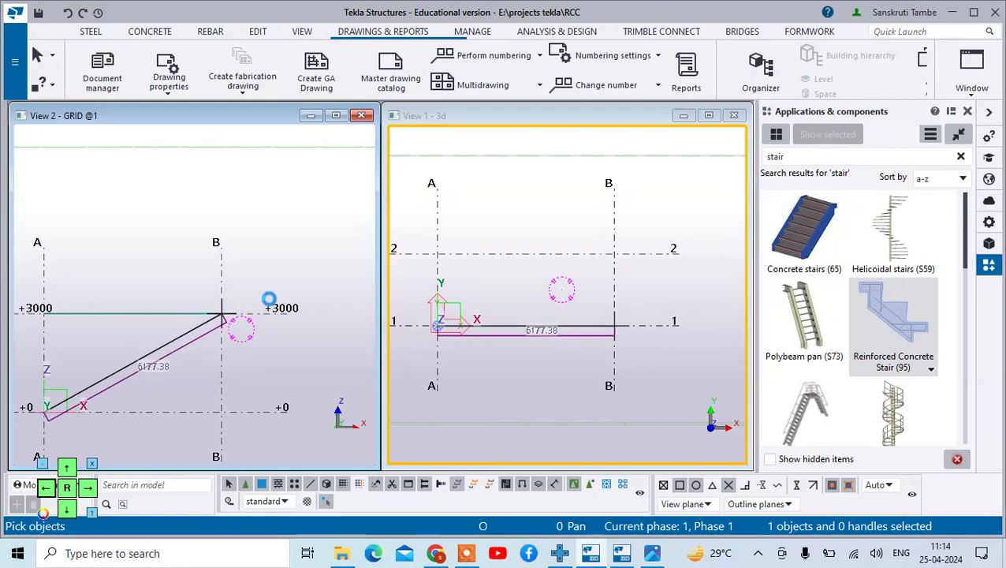
scroll(229, 331, "down", 2)
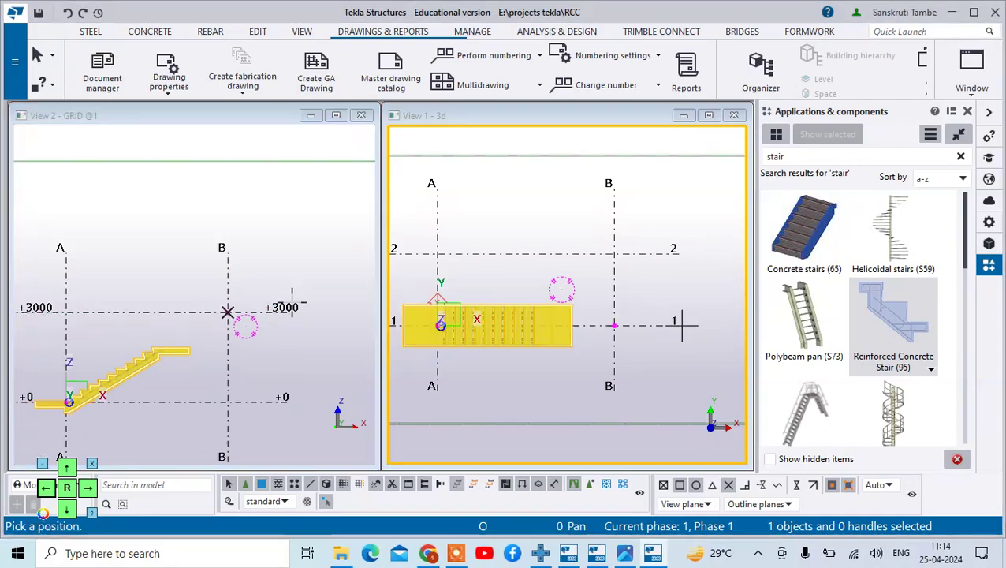
scroll(190, 353, "up", 2)
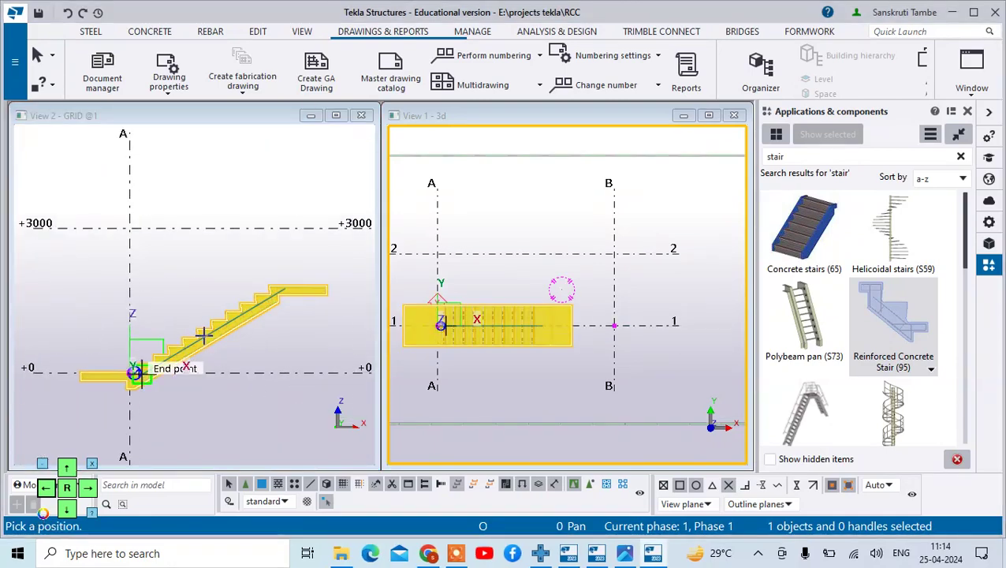
Step: End the stair placement and open the placed Reinforced Concrete Stair (95)'s properties, keeping the dialog's parameters in view beside the GRID @1 view
right_click(232, 277)
left_click(290, 24)
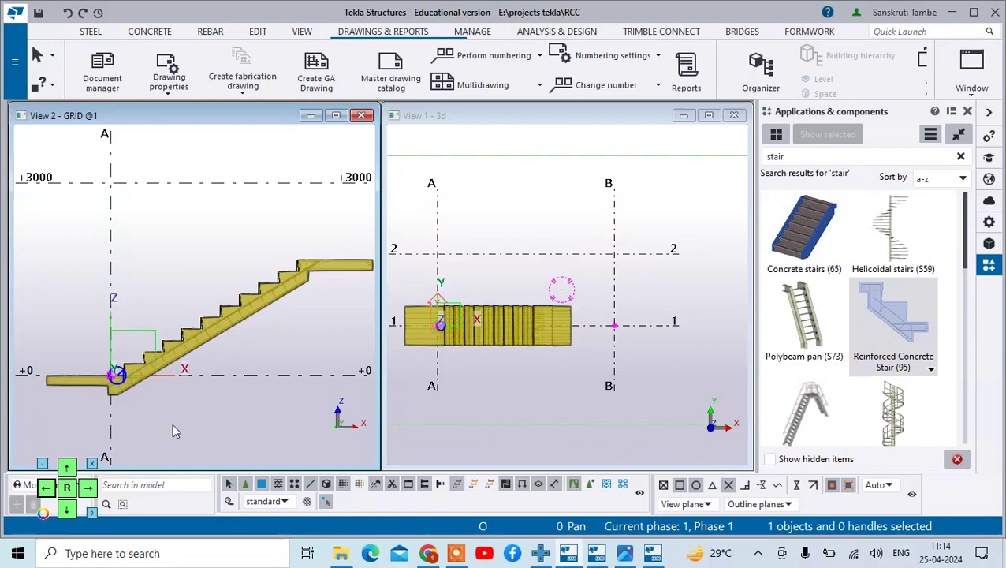
double_click(117, 376)
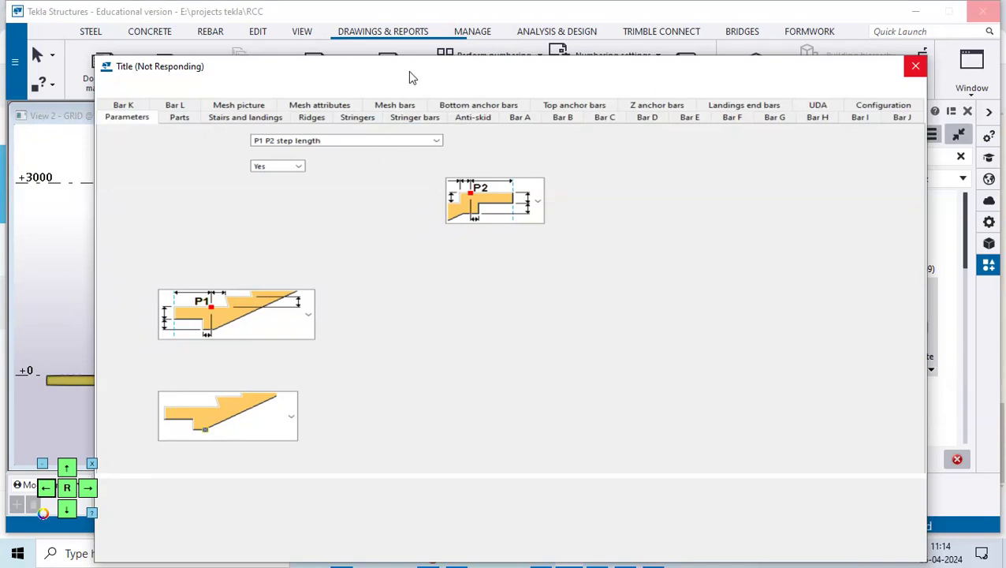
left_click_drag(397, 71, 589, 17)
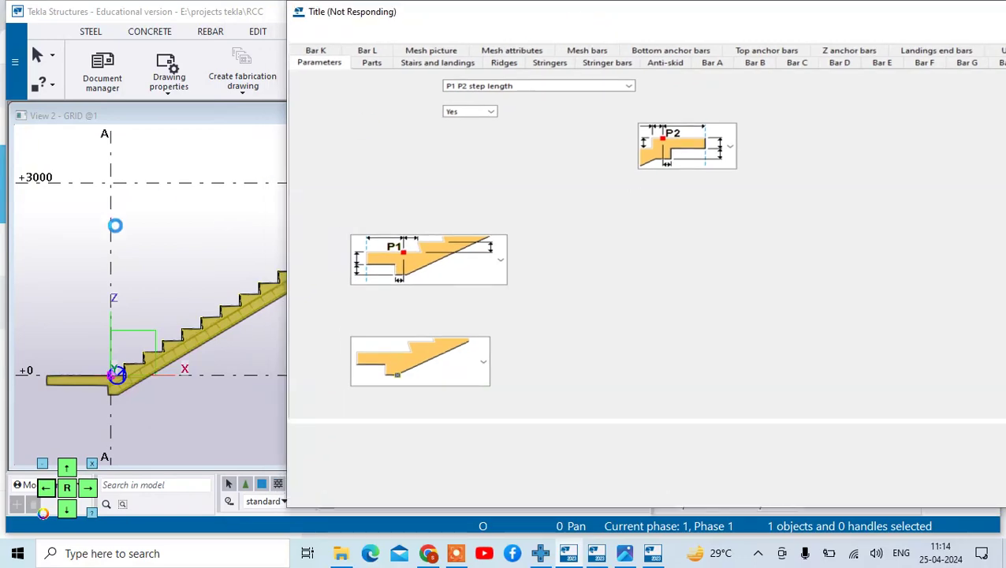
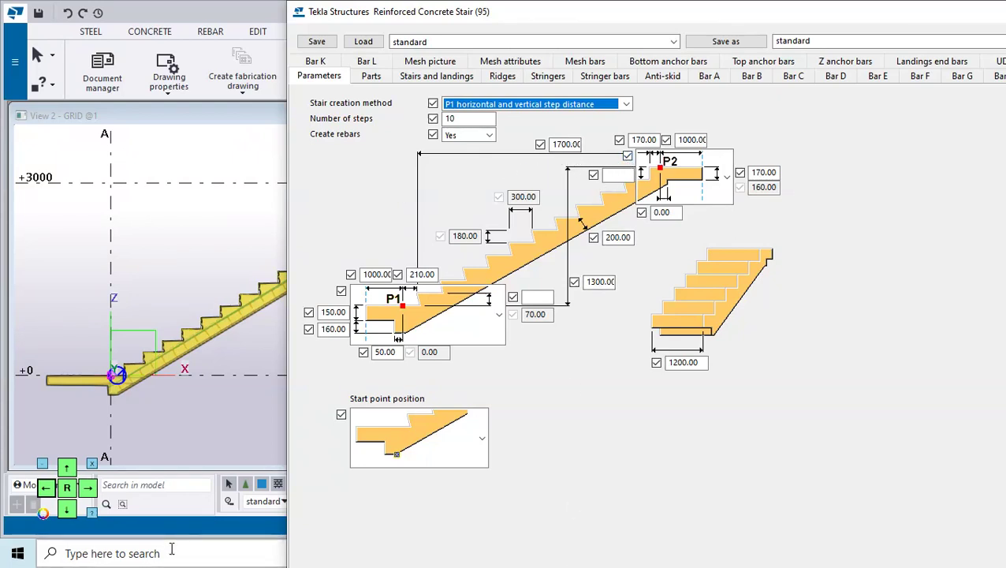
mouse_move(614, 19)
left_mouse_down()
mouse_move(625, 5)
mouse_move(625, 19)
left_mouse_up()
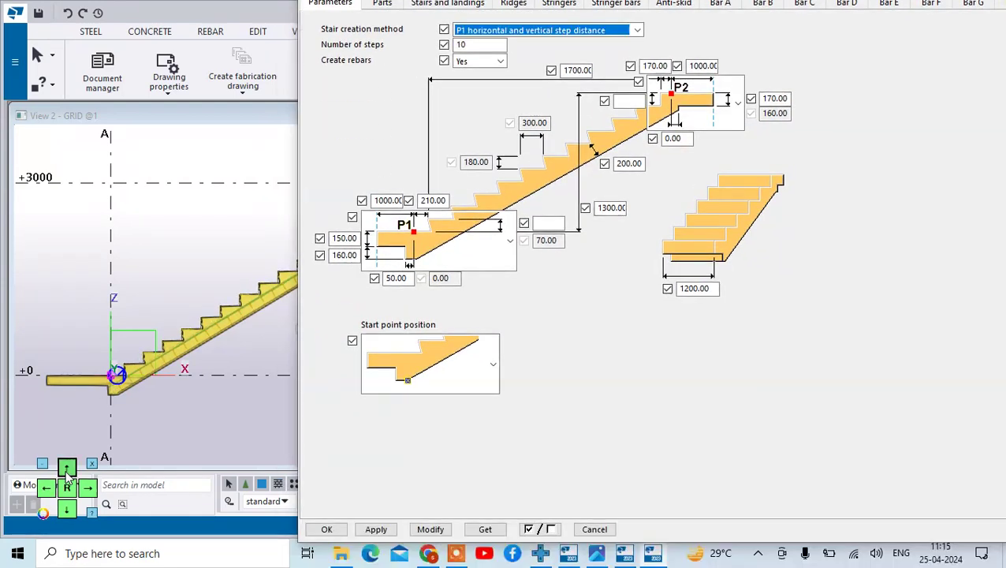
Step: Switch to the staircase plan image and shrink its window so its dimensions can be read beside the stair parameters
left_click(597, 553)
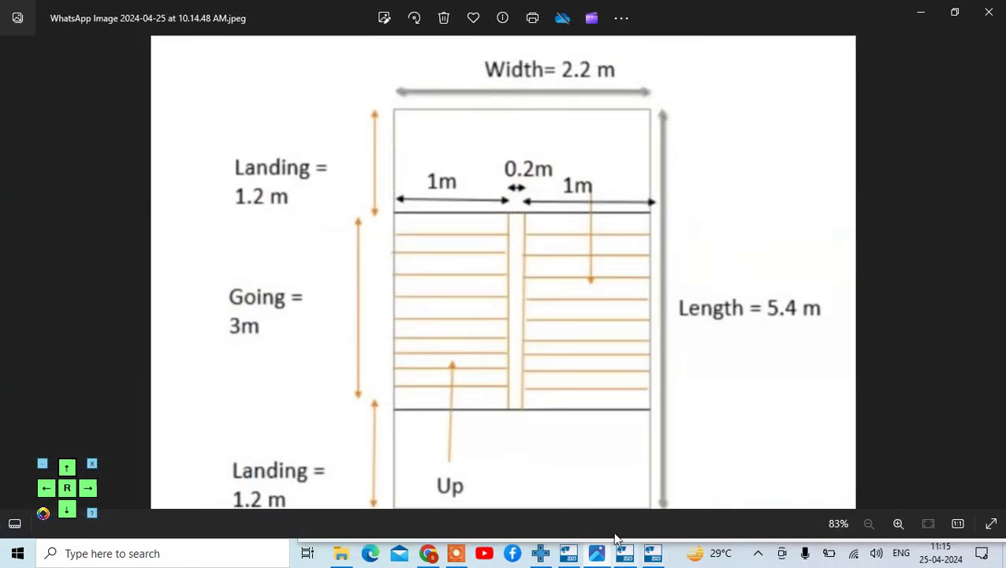
double_click(640, 11)
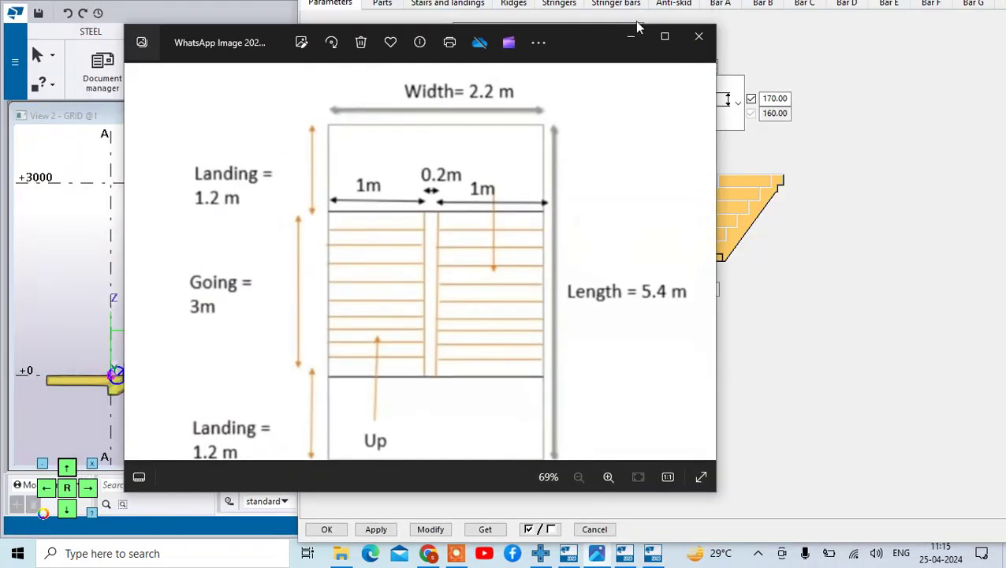
left_click_drag(720, 163, 440, 160)
left_click_drag(383, 34, 231, 22)
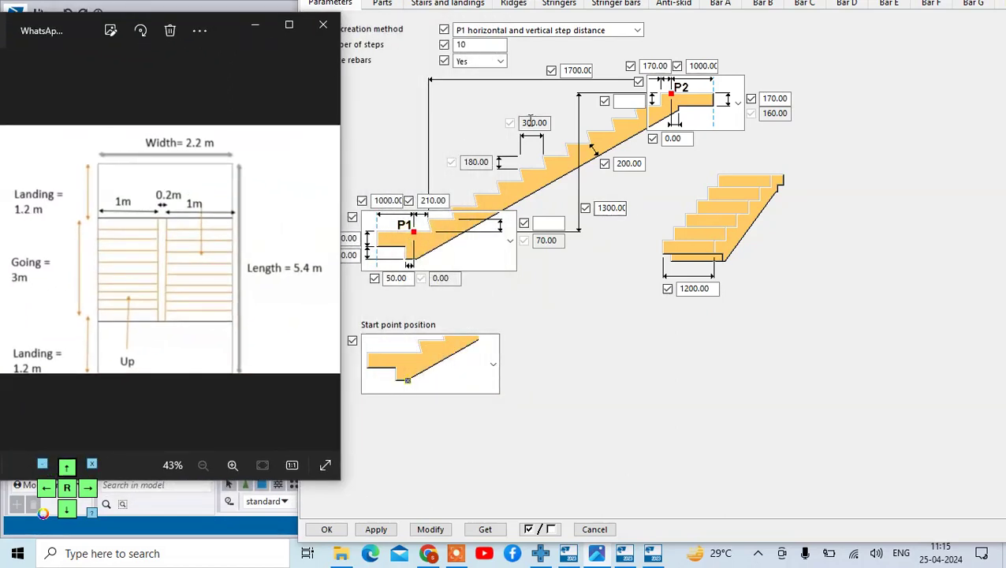
Step: Set the flight's horizontal distance to 3000, its vertical distance to 1500 and the stair width to 1000, matching the plan image
double_click(576, 70)
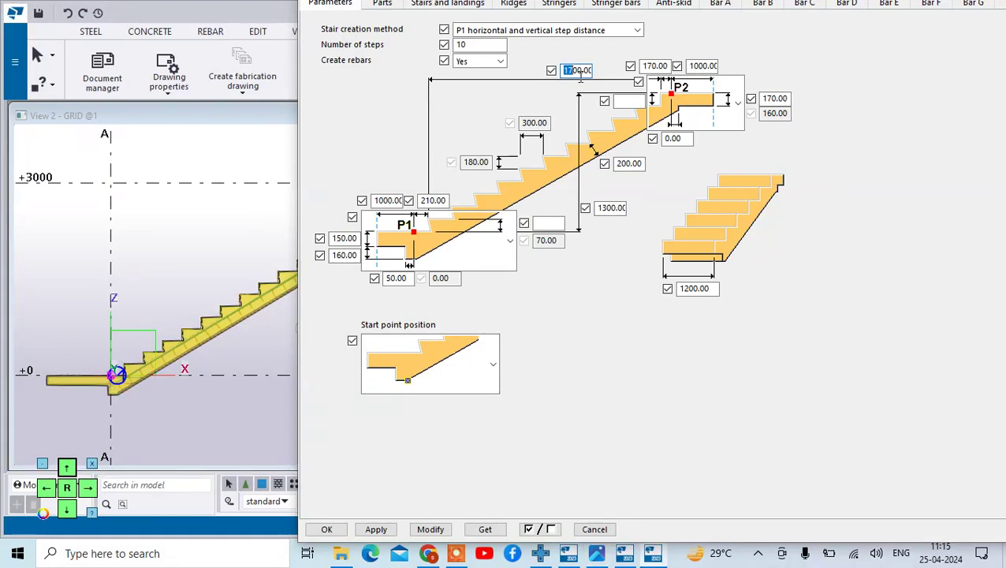
type("3000")
key("BackSpace")
left_click(599, 208)
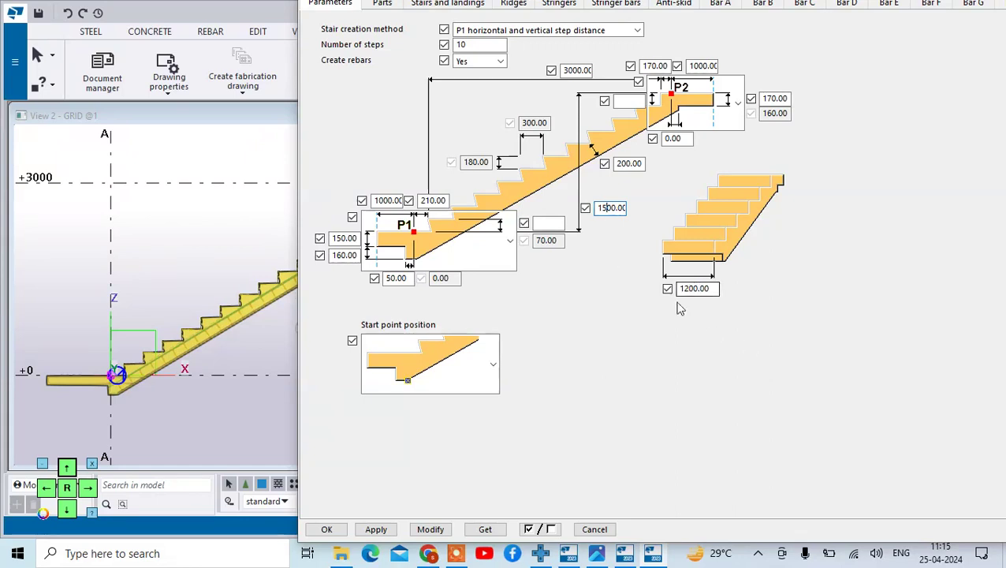
key("alt+Tab")
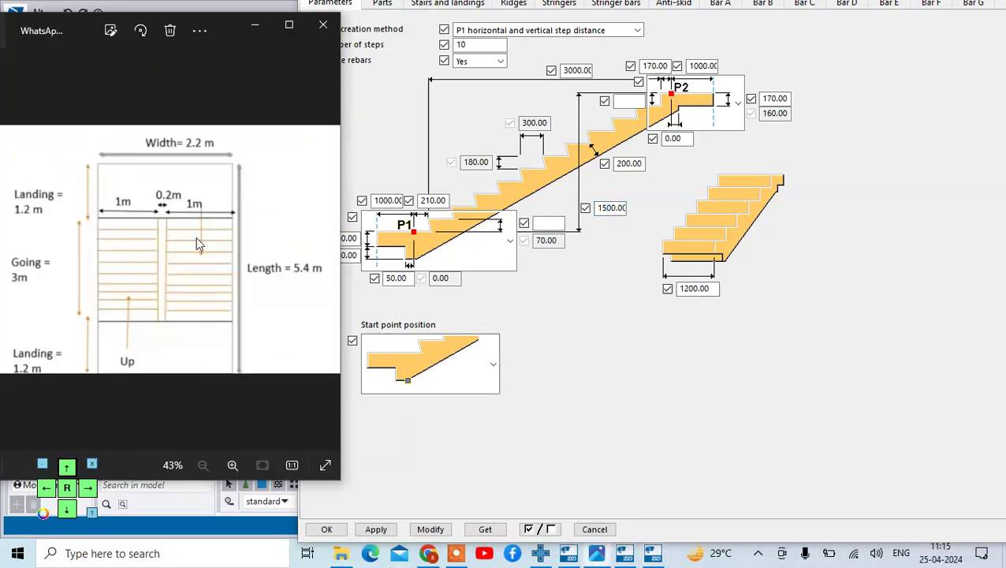
left_click(693, 290)
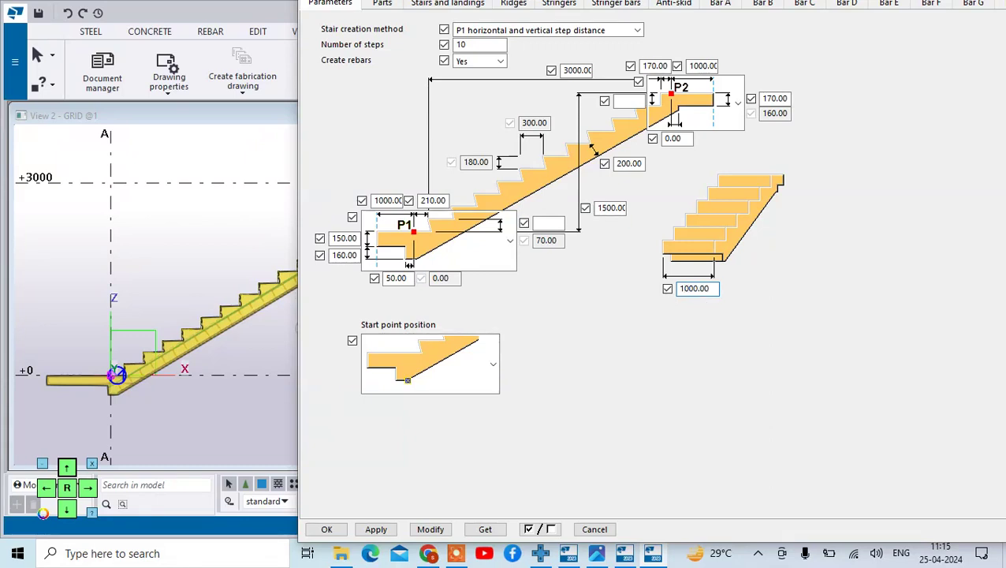
Step: Set both landing lengths to 1200 and the step distance before P2 at the upper landing to 0
left_click(600, 556)
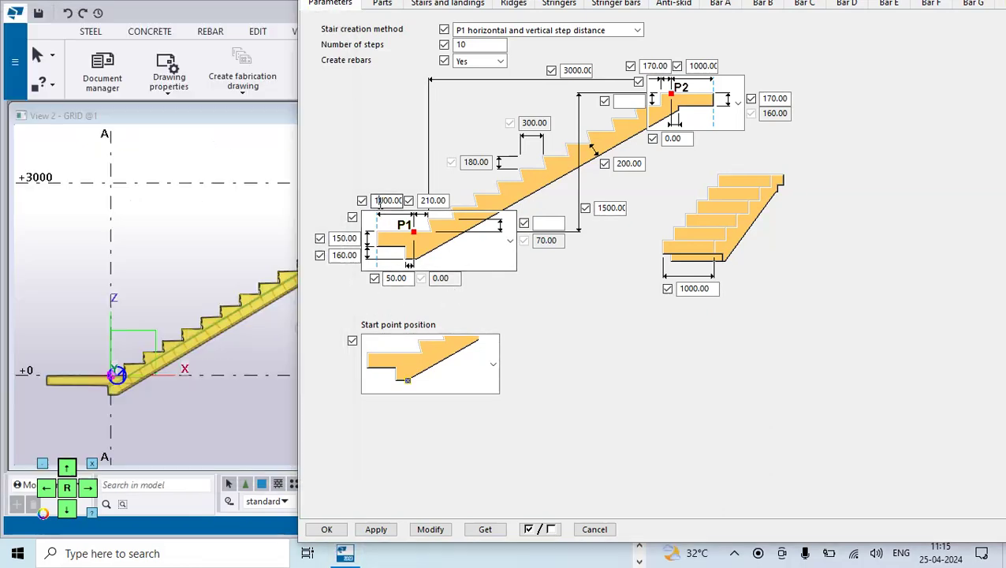
left_click(381, 200)
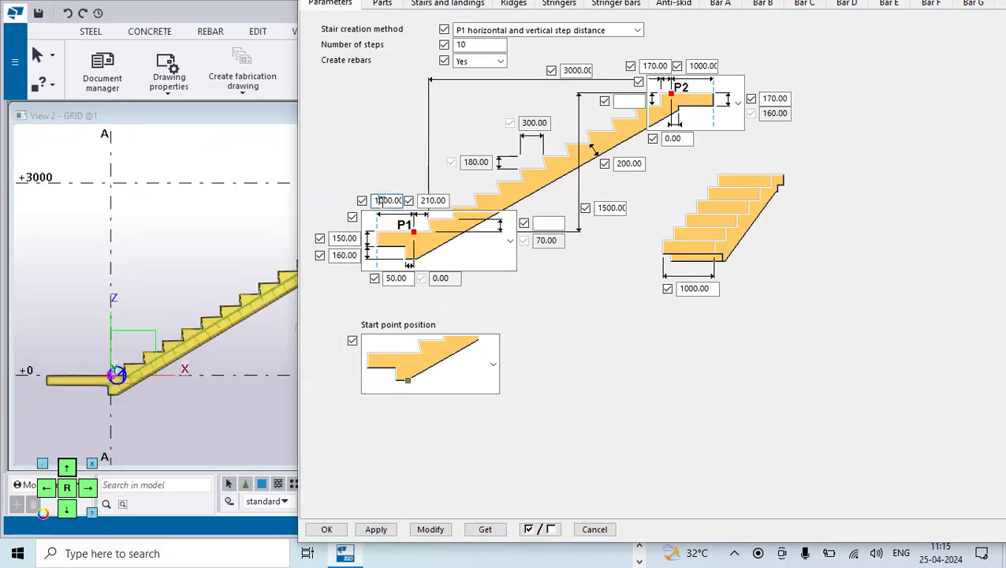
key("Delete")
type("2")
left_click(690, 66)
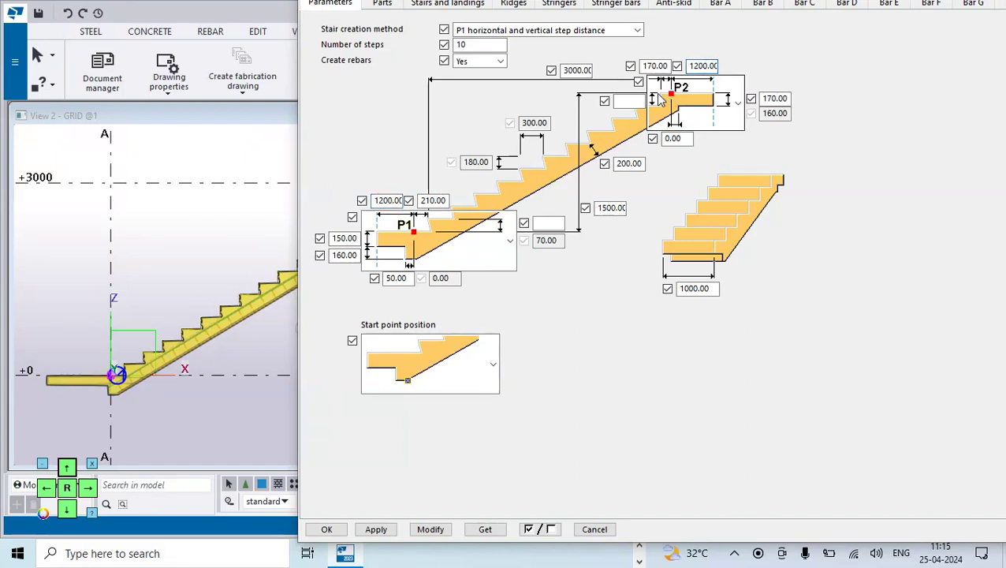
left_click(655, 67)
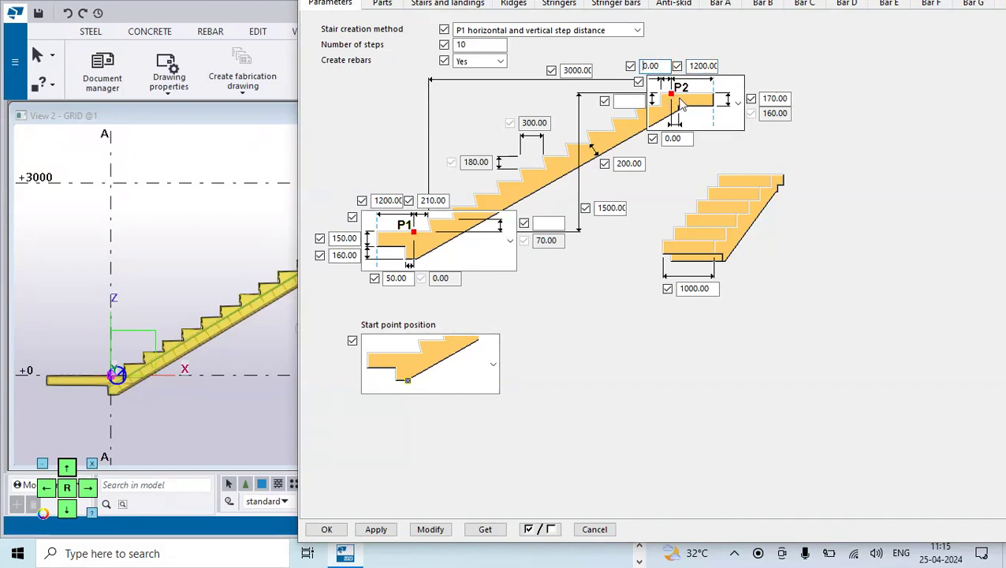
Step: Set the thickness of the upper and lower landings to 125
left_click(769, 99)
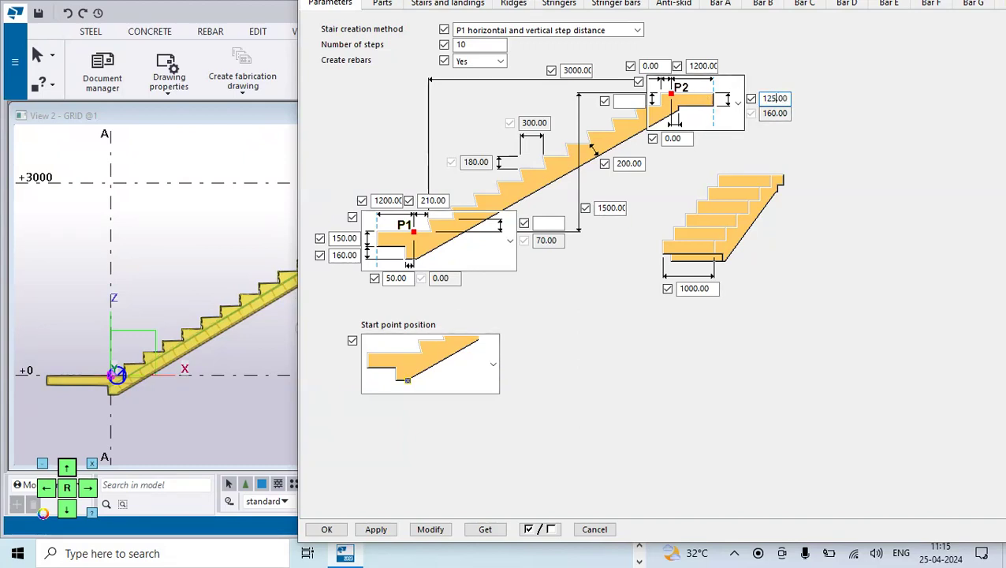
left_click(339, 237)
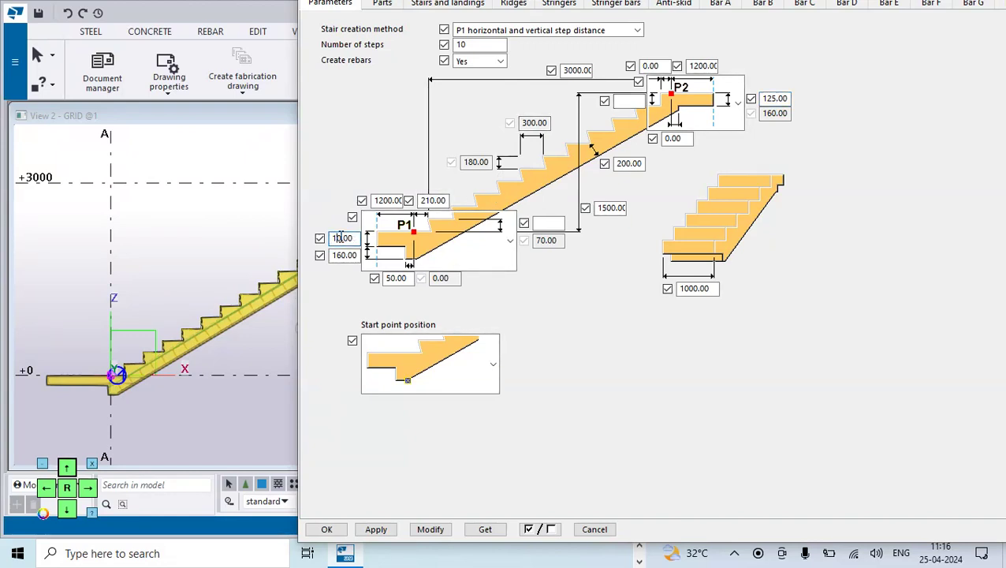
key("Delete")
type("25")
key("Delete")
Step: Try to edit the step height, rechecking the plan image for the stair's dimensions
double_click(474, 162)
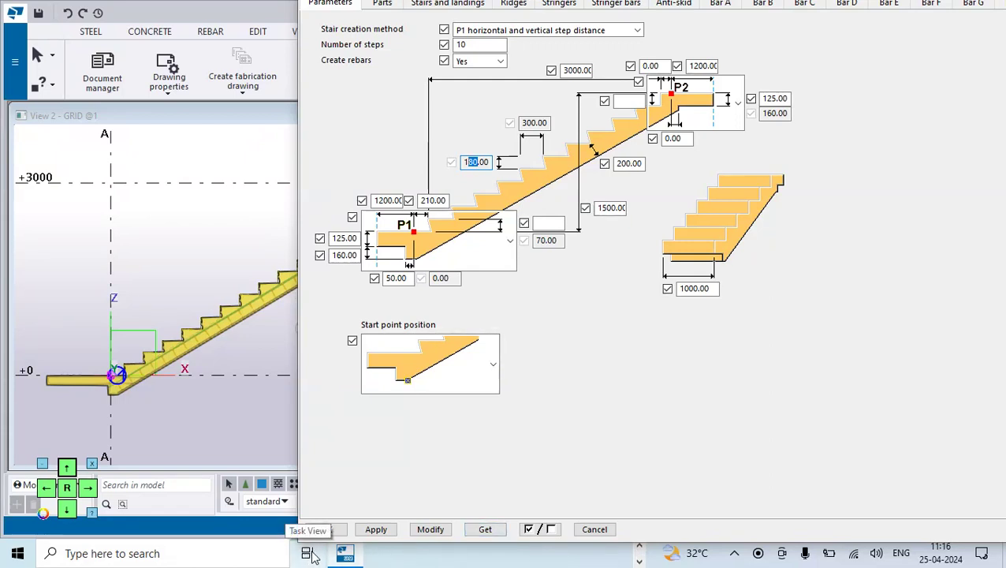
left_click(638, 559)
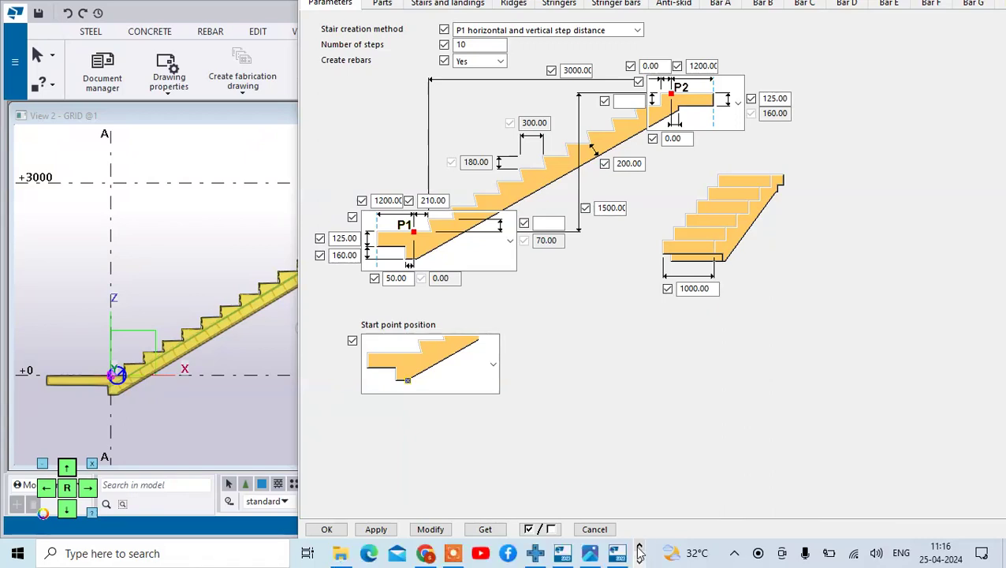
left_click(590, 552)
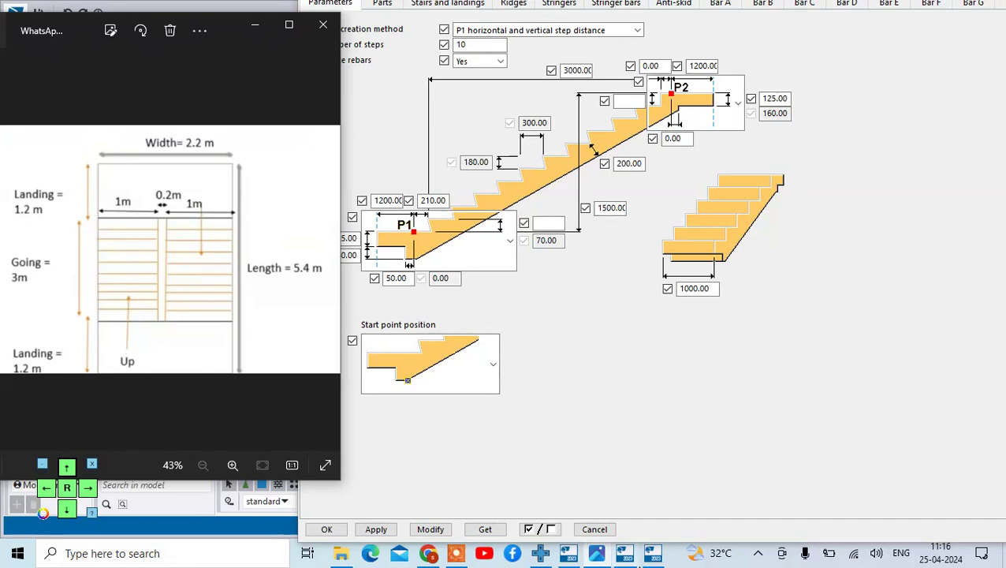
left_click(474, 162)
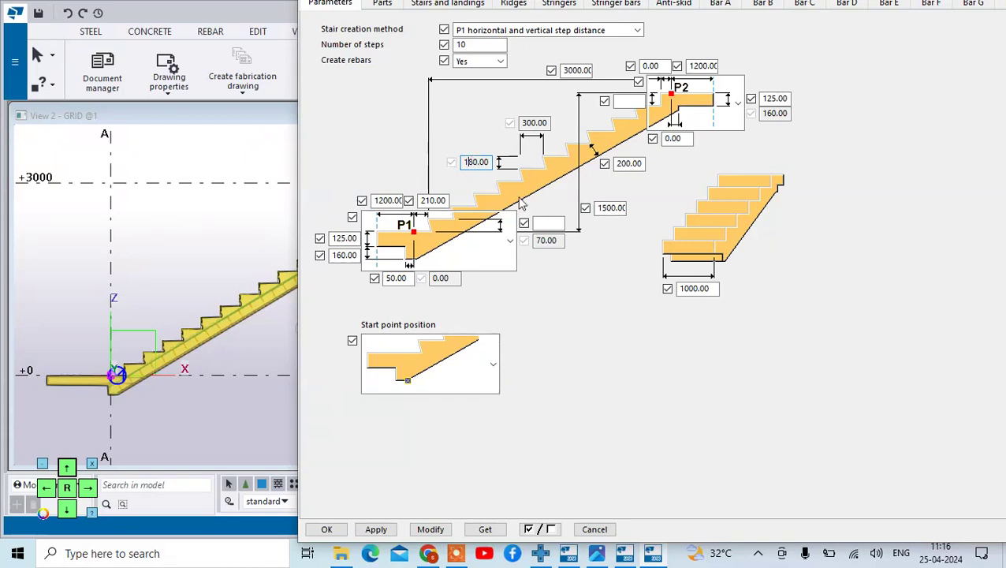
double_click(477, 163)
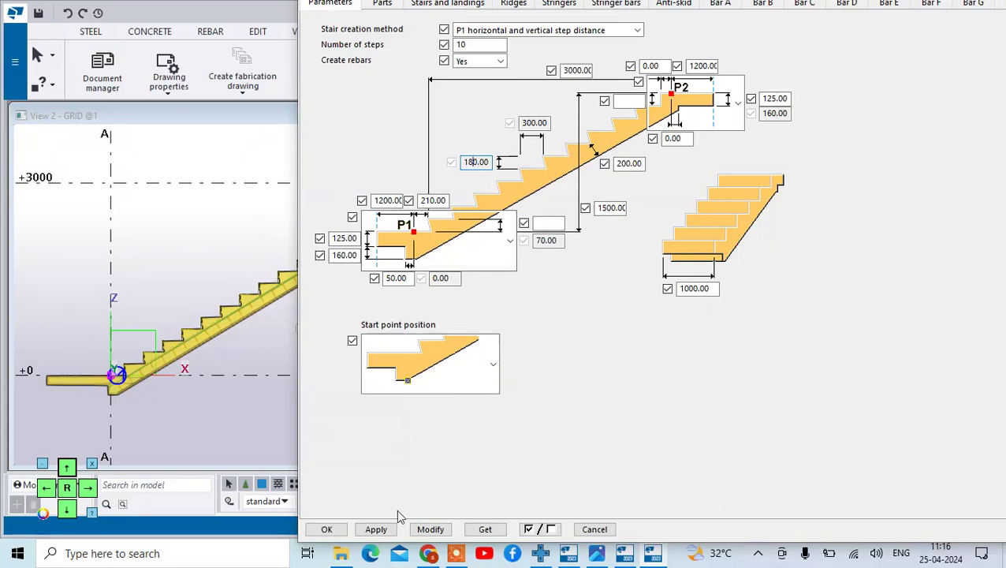
Step: Modify the placed stair with the edited parameters and inspect the flight and upper landing in the GRID @1 view
left_click(431, 530)
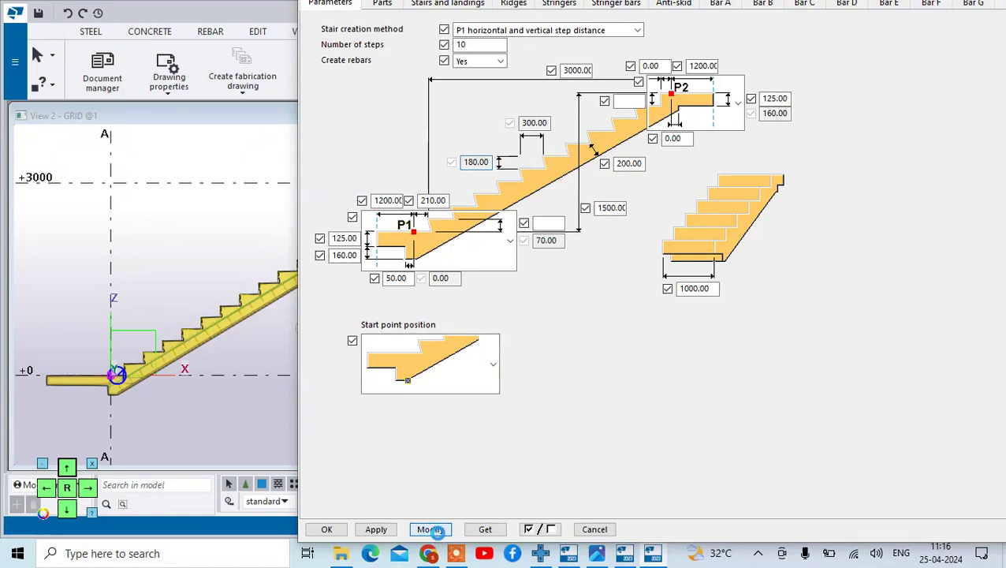
scroll(194, 314, "down", 2)
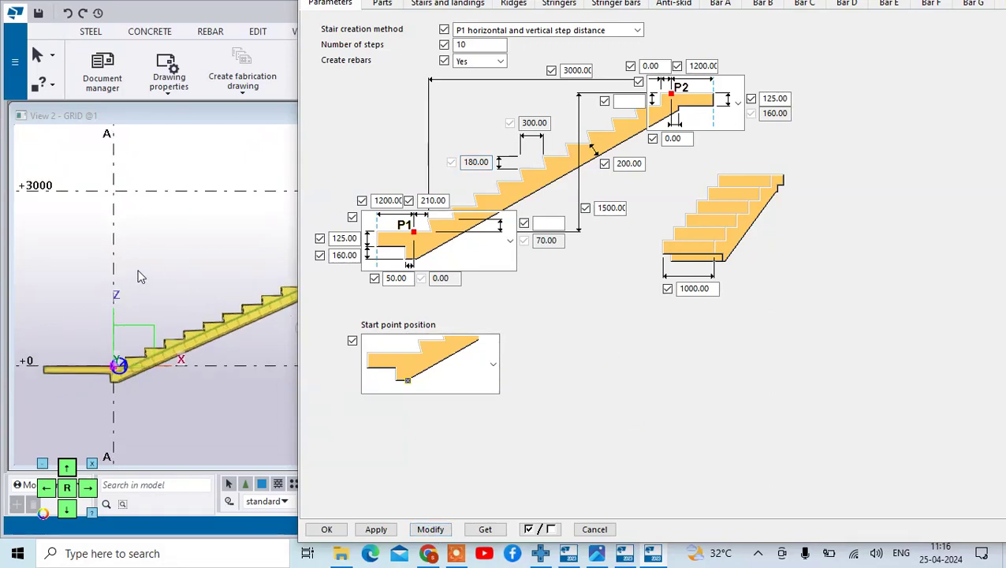
scroll(223, 301, "up", 3)
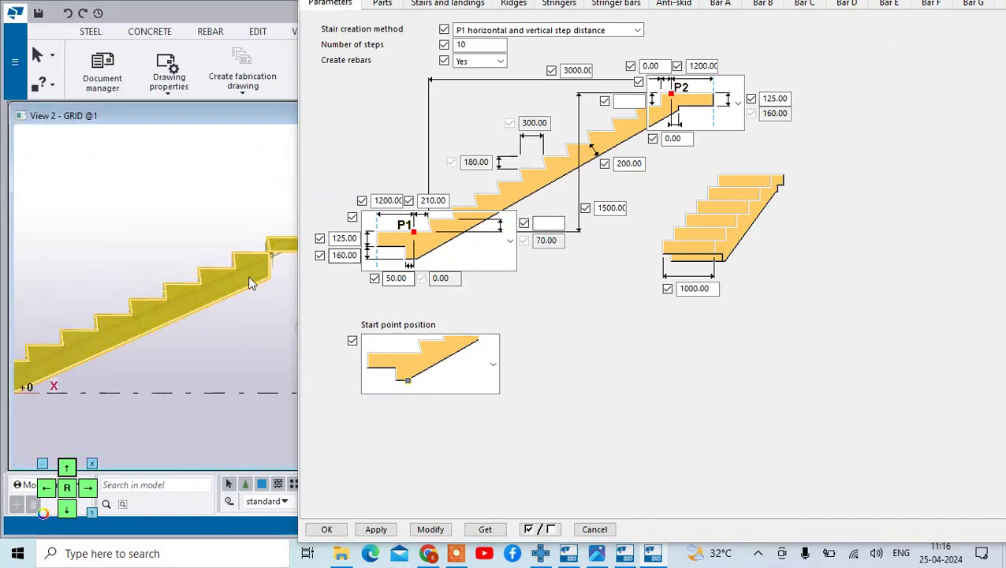
Step: Try again to edit the step height, then apply the stair parameters and close the properties
left_click(468, 161)
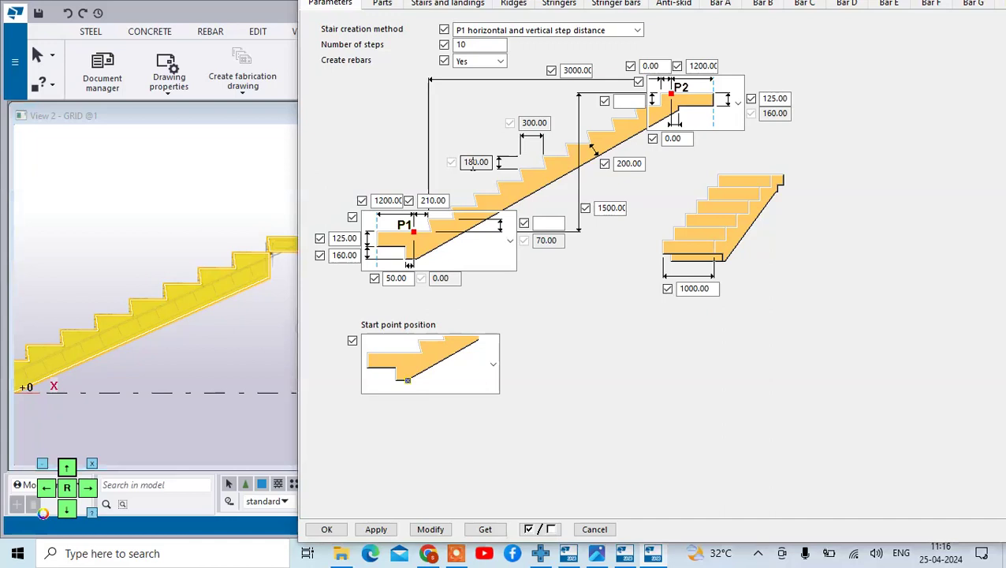
double_click(468, 162)
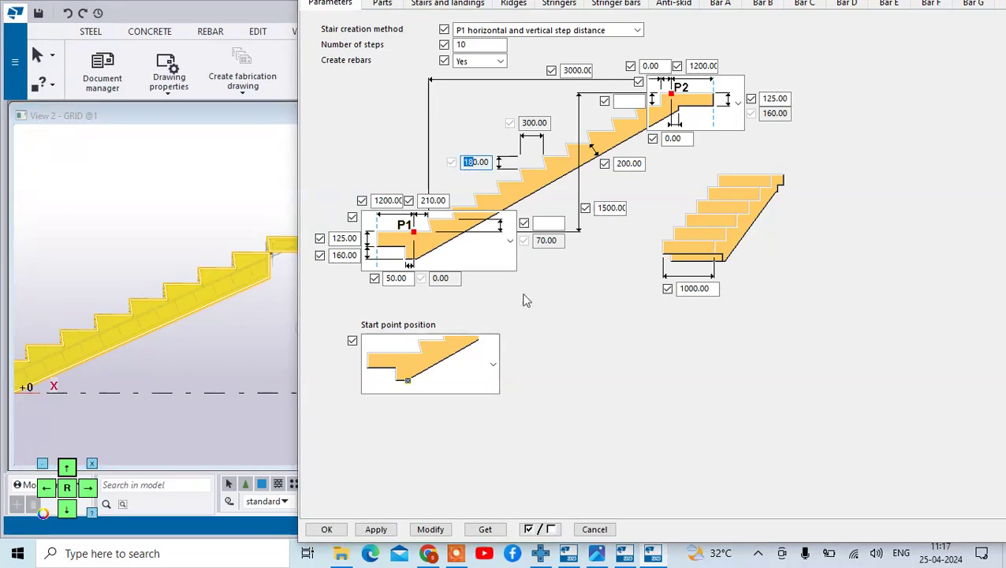
left_click(377, 529)
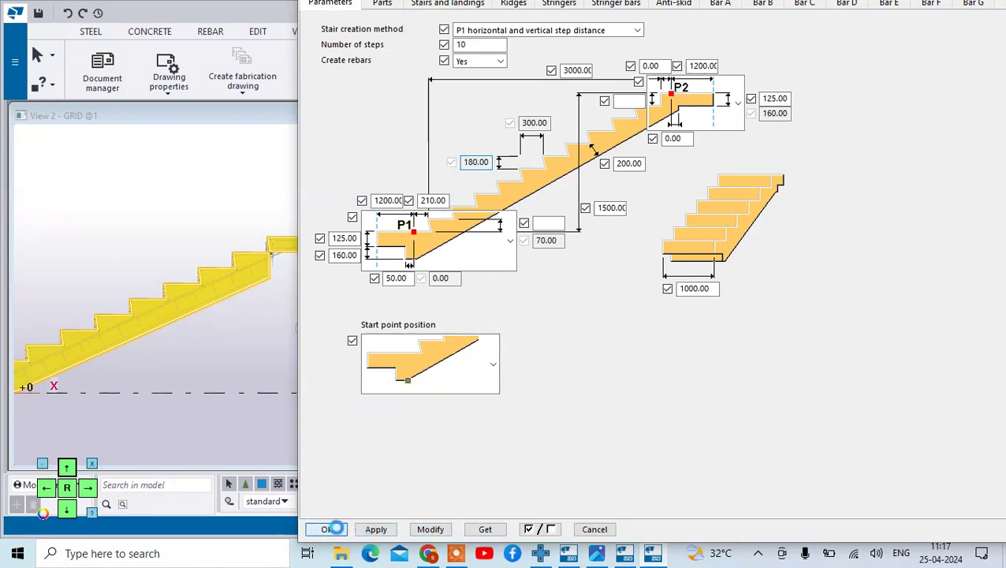
left_click(328, 528)
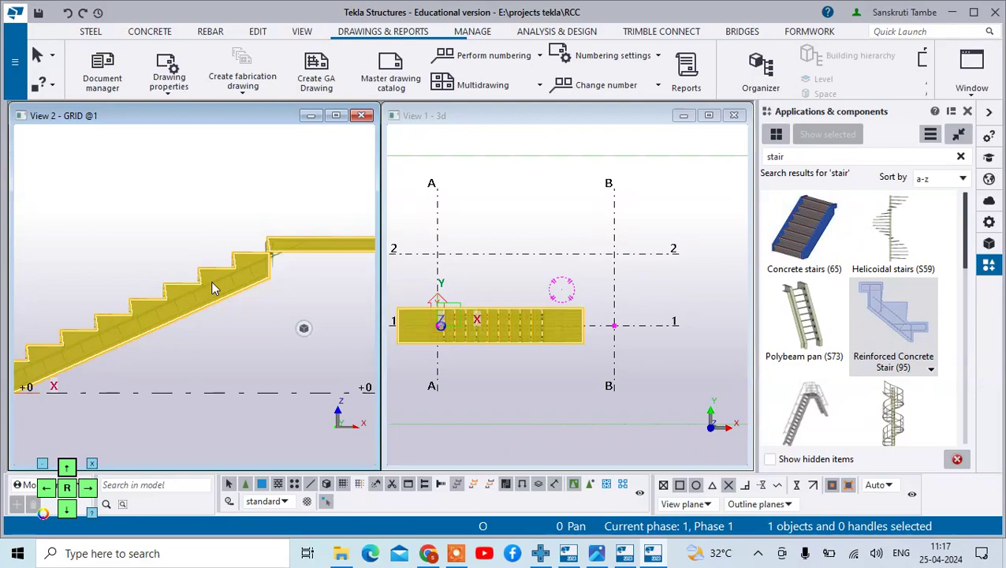
Step: Reopen the placed stair's properties, try to edit the step height, and check the available stair creation methods
double_click(211, 280)
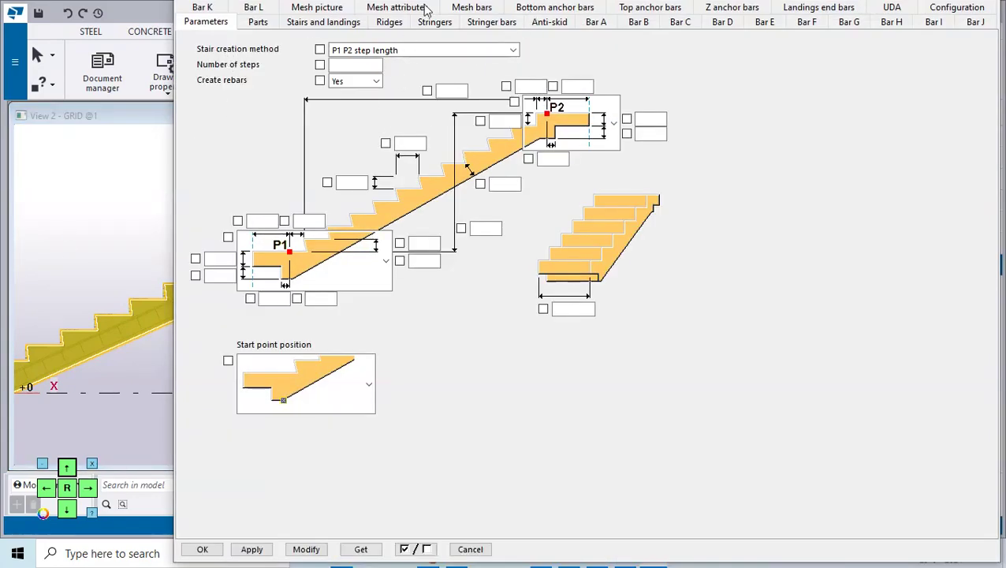
left_click(68, 511)
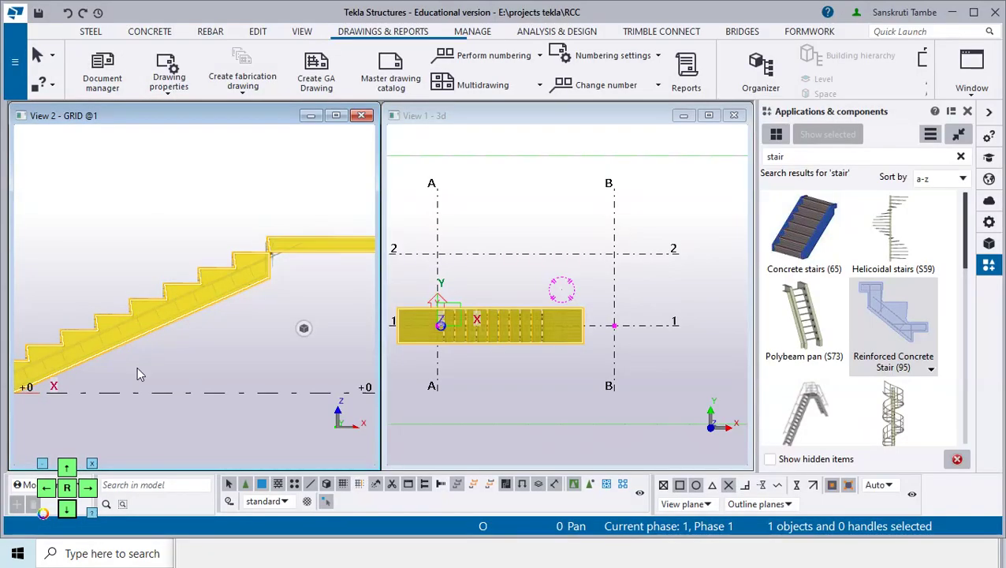
double_click(236, 263)
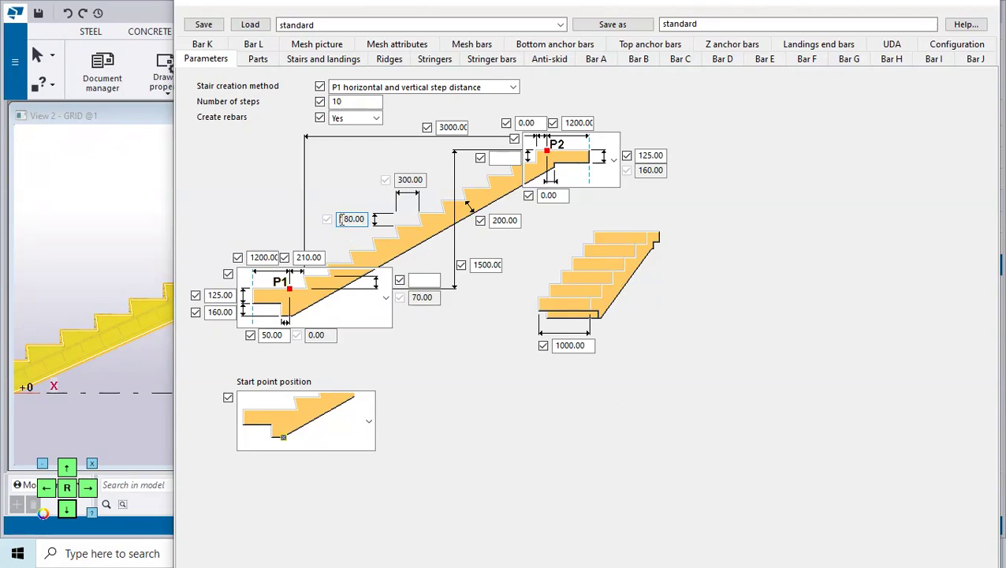
left_click_drag(341, 220, 360, 222)
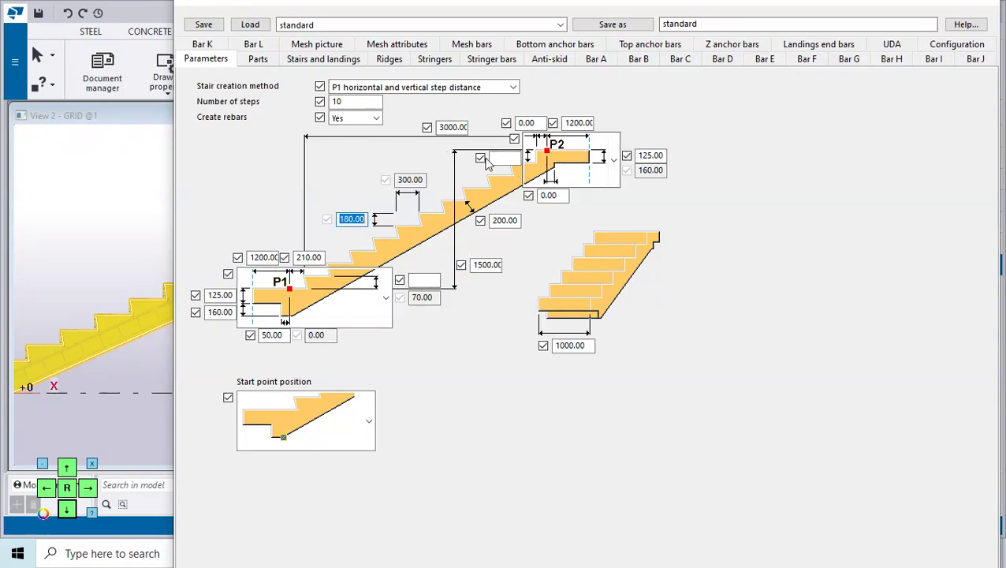
left_click(513, 88)
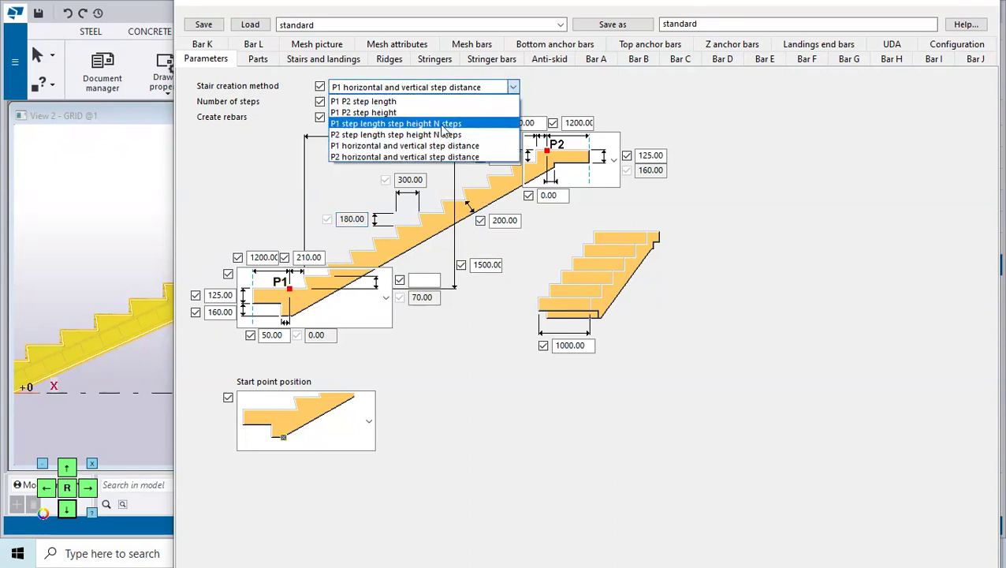
left_click(850, 249)
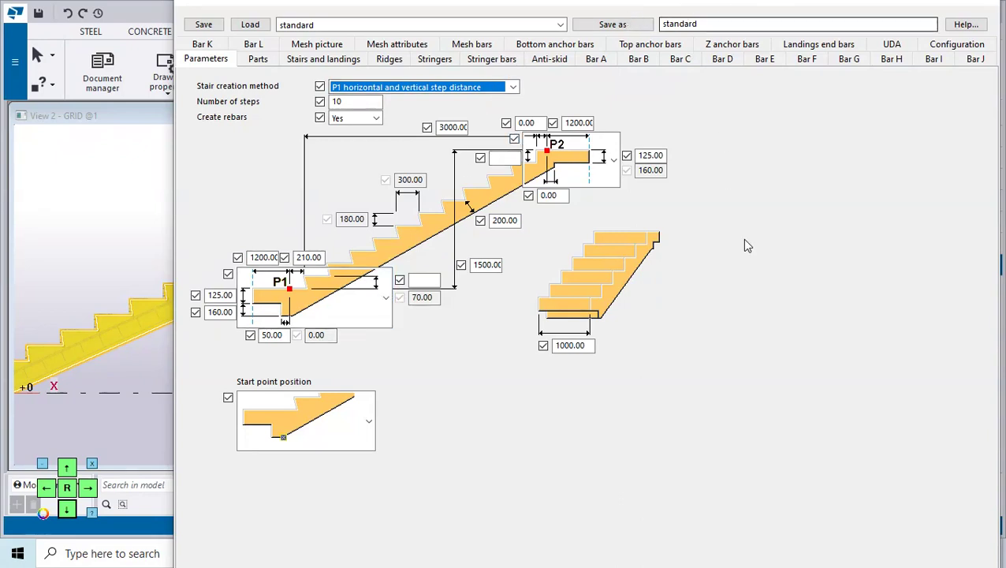
Step: Choose the landing shapes without a downstand or notch for the P1 and P2 ends, and modify the stair
left_click(385, 297)
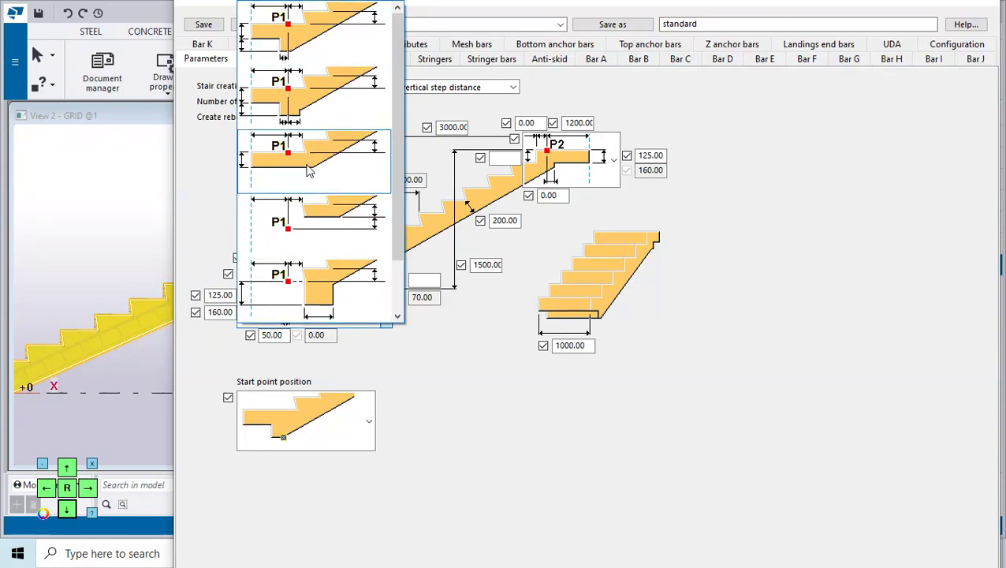
left_click(336, 171)
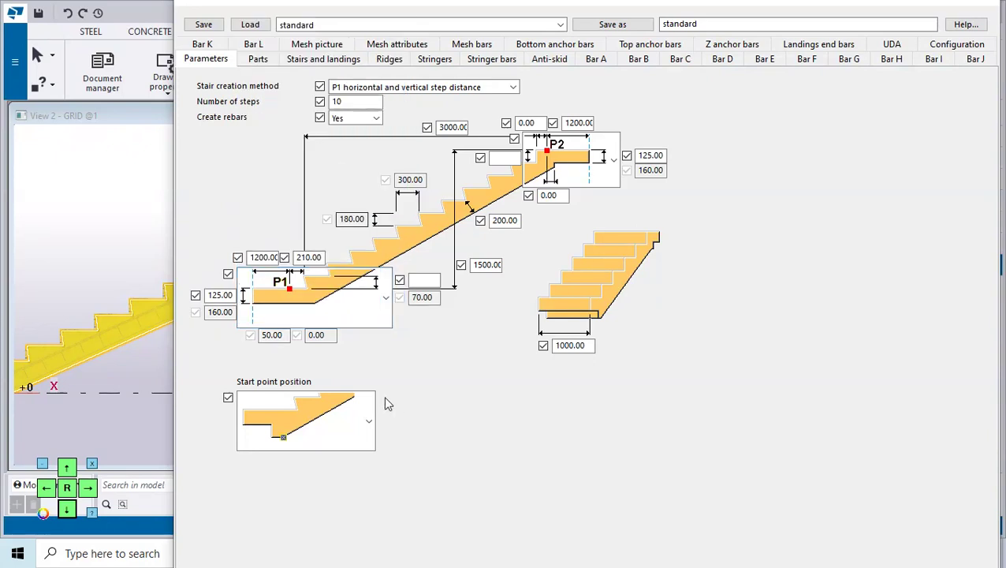
left_click(67, 468)
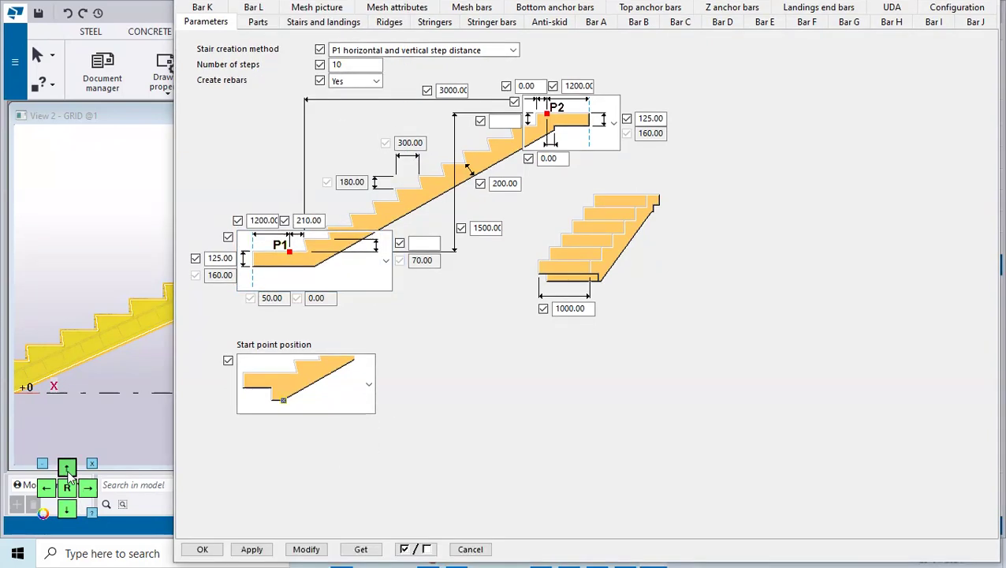
left_click(619, 138)
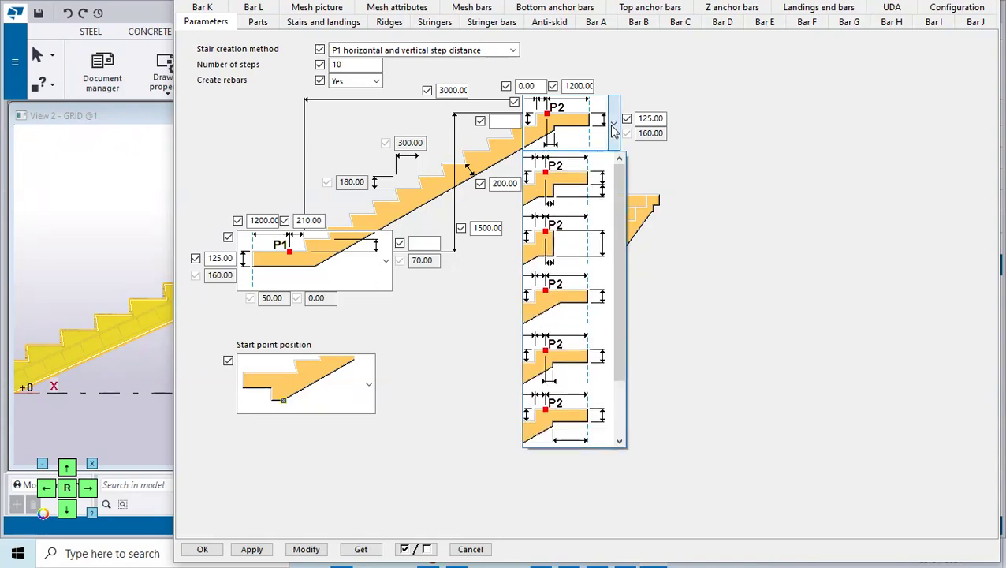
left_click(564, 314)
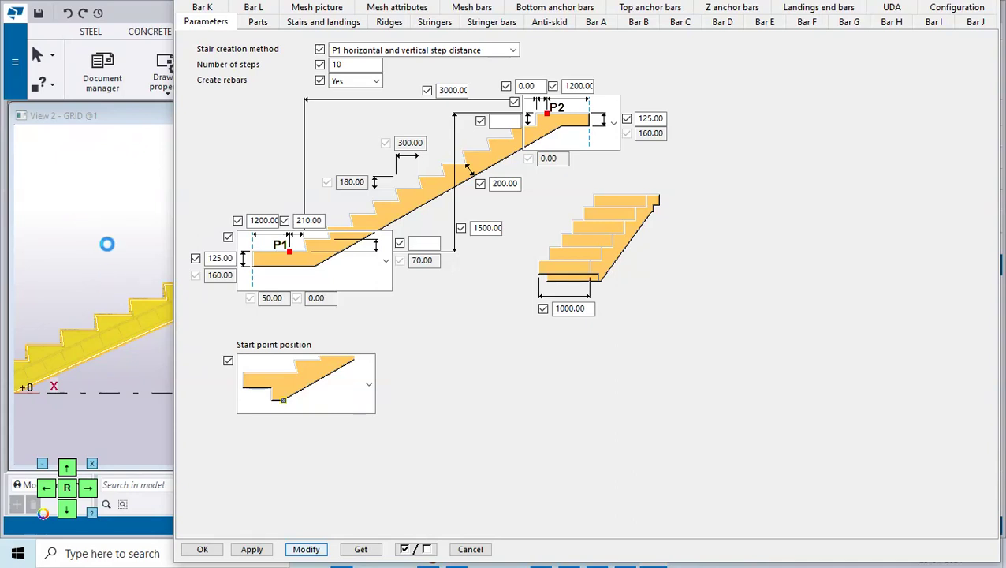
Step: Inspect the modified landings and flight in the GRID @1 view, and apply the stair parameters before closing the properties
left_click(88, 489)
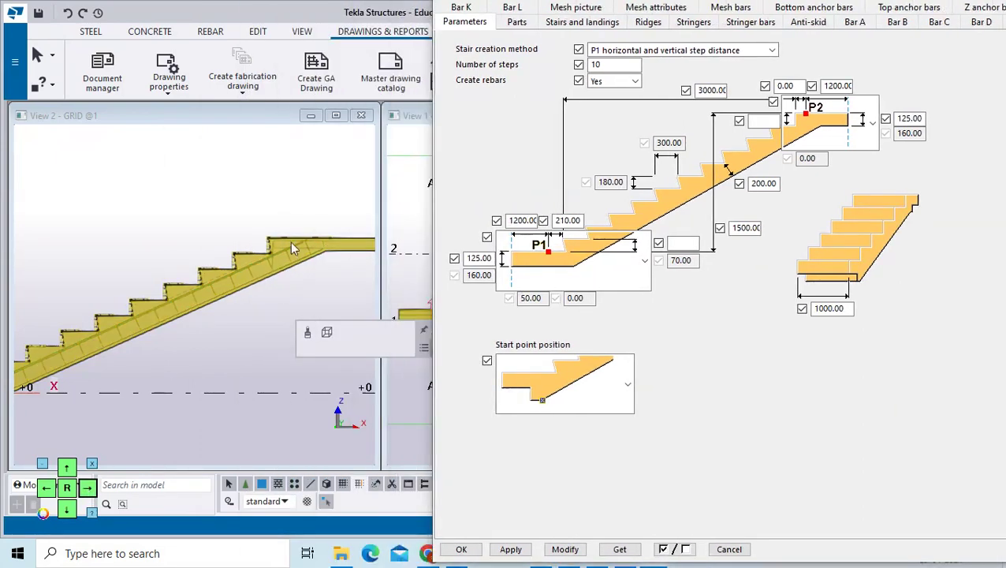
scroll(243, 329, "up", 5)
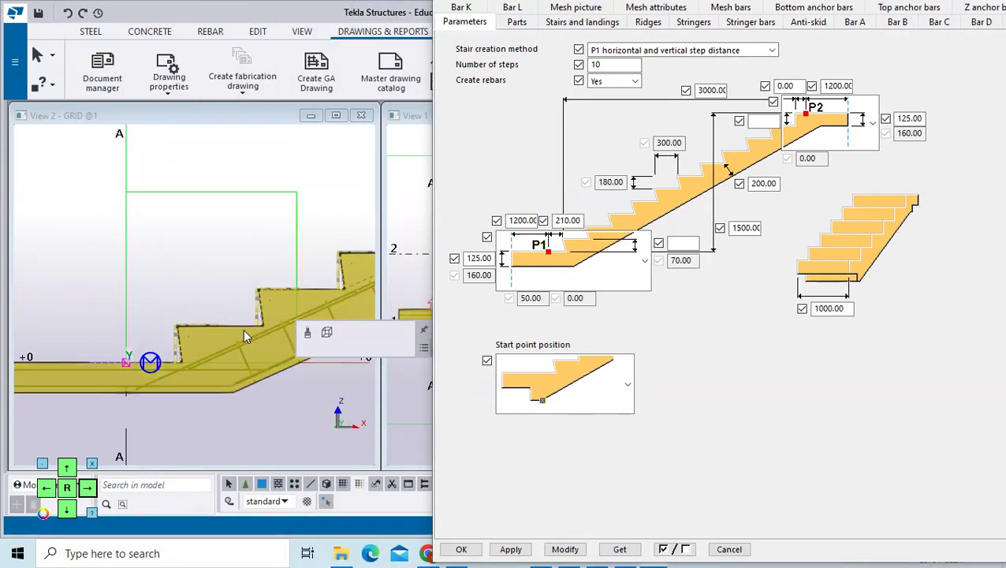
right_click(198, 254)
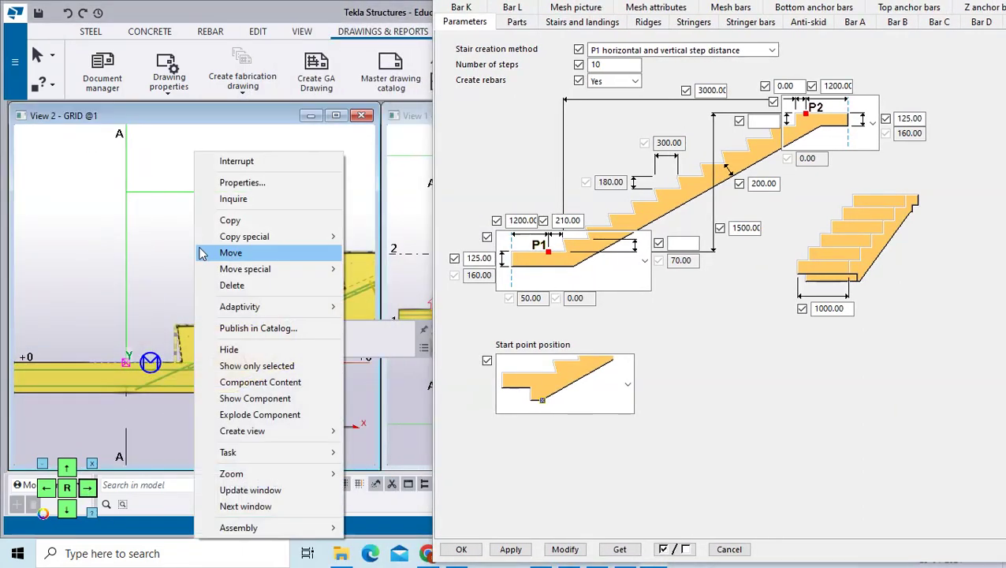
left_click(229, 164)
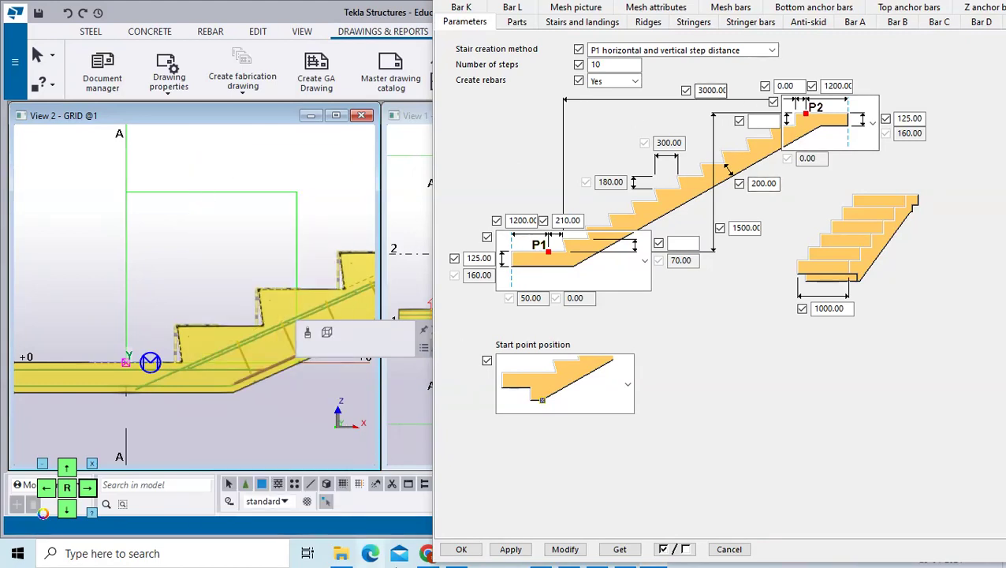
left_click(514, 550)
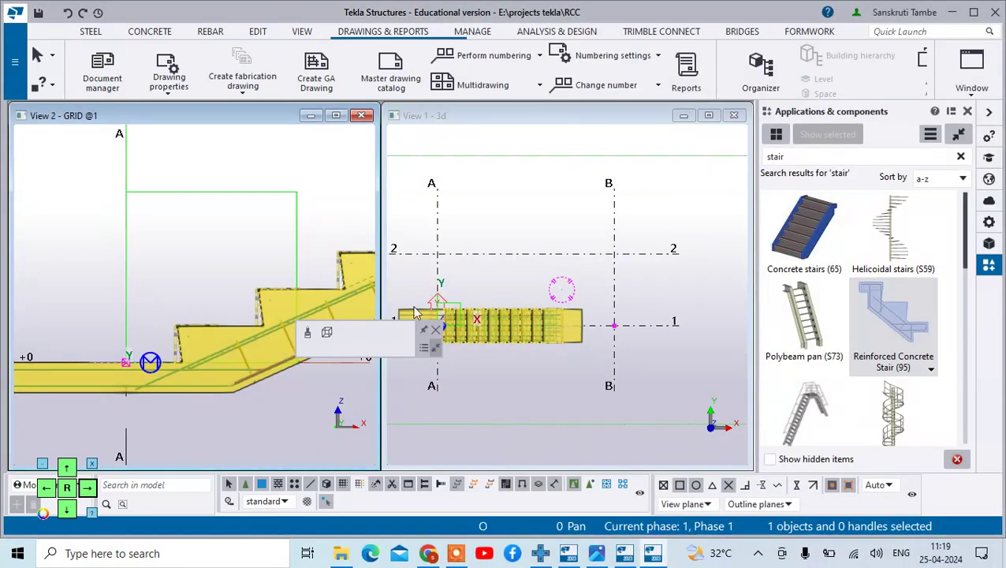
Step: Move the stair from the underside corner between lower landing and flight to grid A at level +0, expanding the view depth
scroll(192, 314, "down", 2)
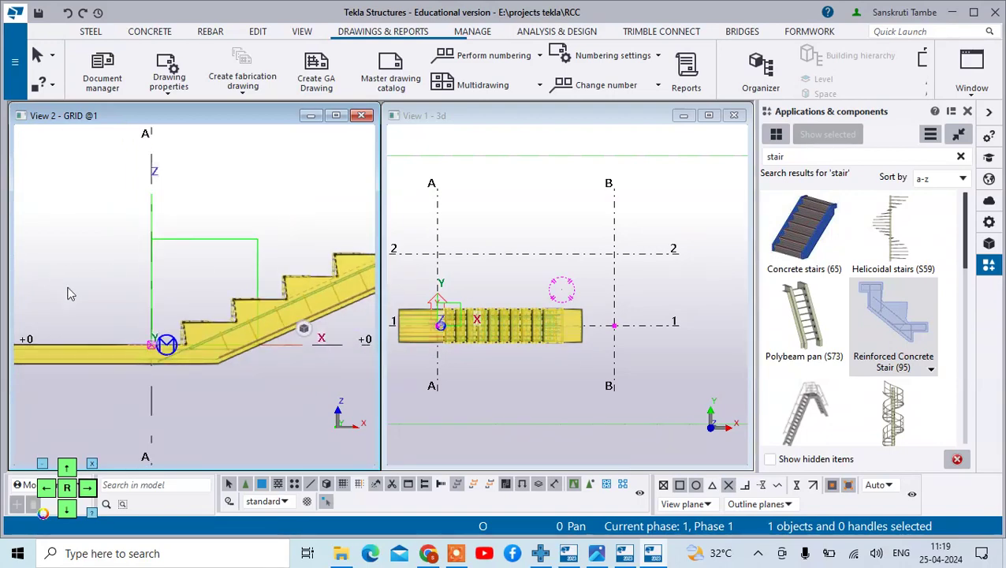
scroll(78, 307, "down", 2)
scroll(110, 335, "up", 4)
scroll(113, 336, "down", 2)
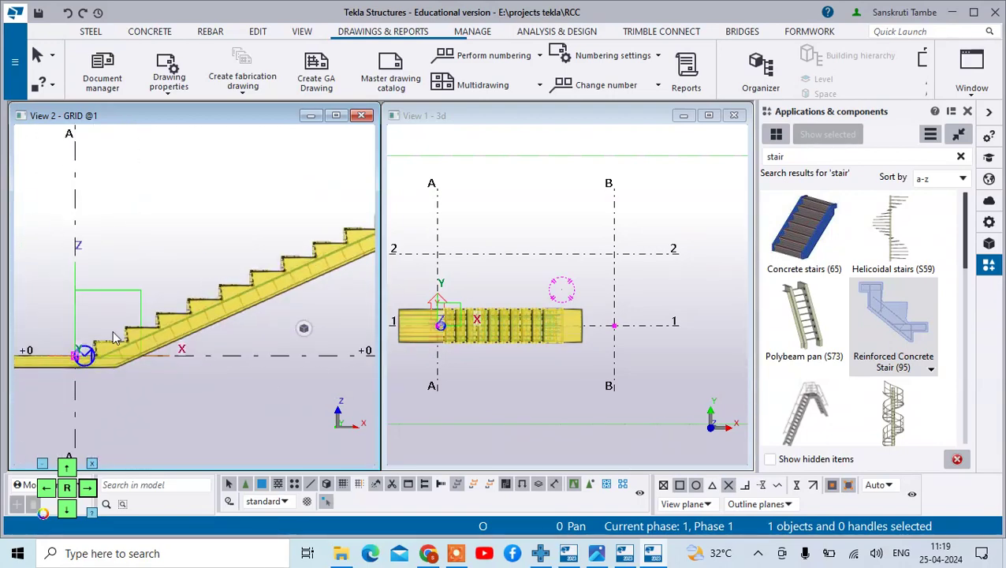
right_click(113, 337)
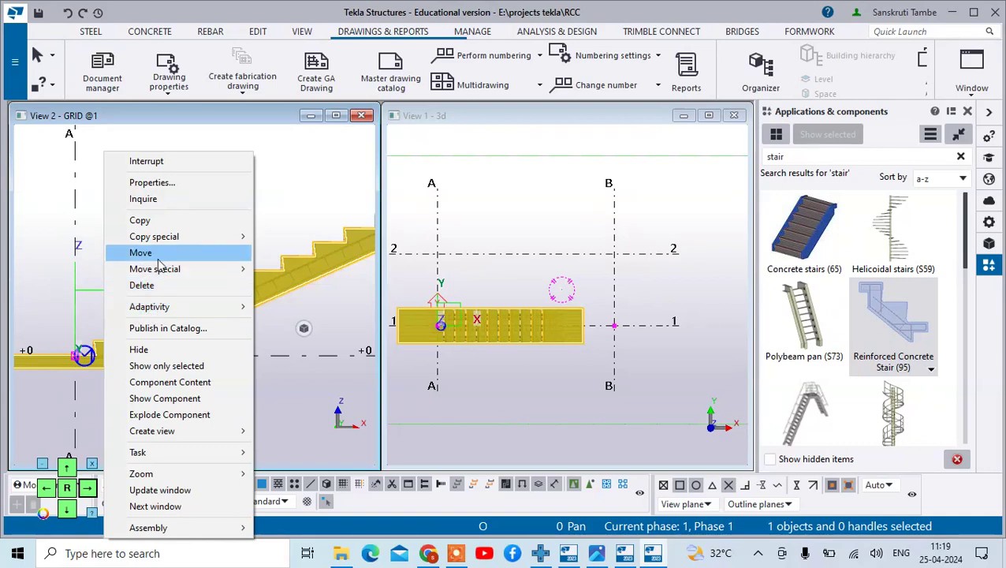
left_click(158, 257)
scroll(118, 332, "up", 5)
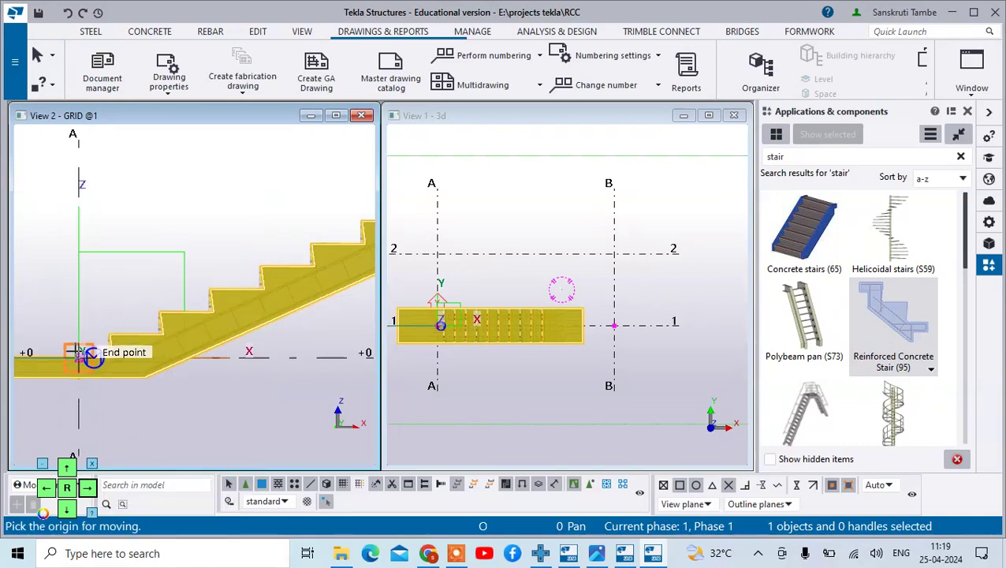
scroll(249, 394, "down", 1)
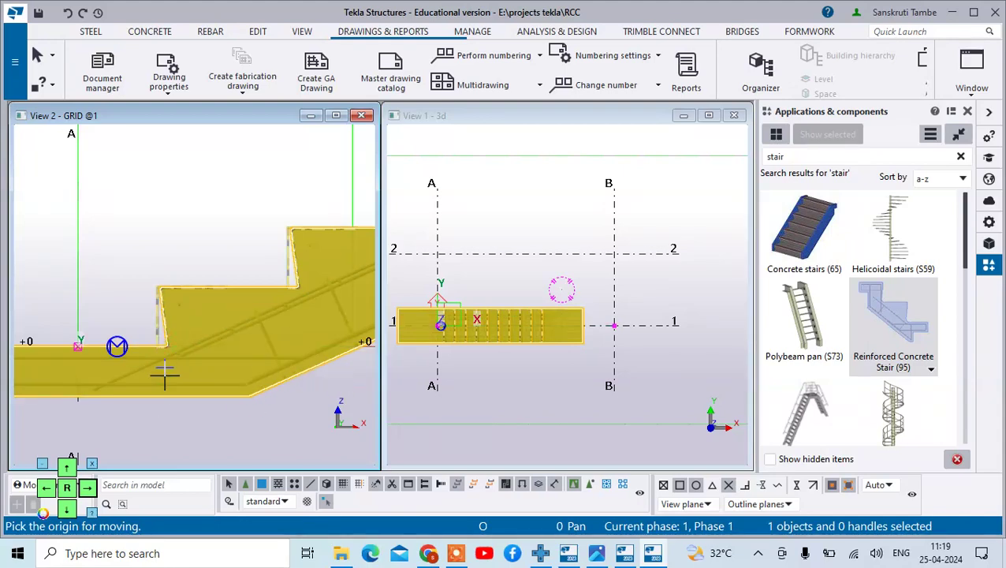
scroll(173, 375, "down", 2)
left_click(225, 372)
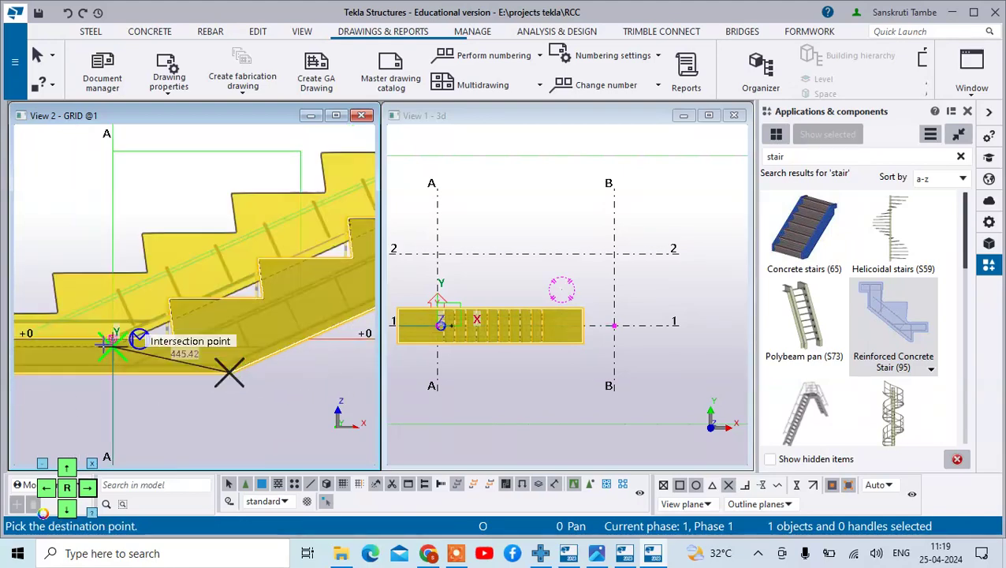
left_click(115, 339)
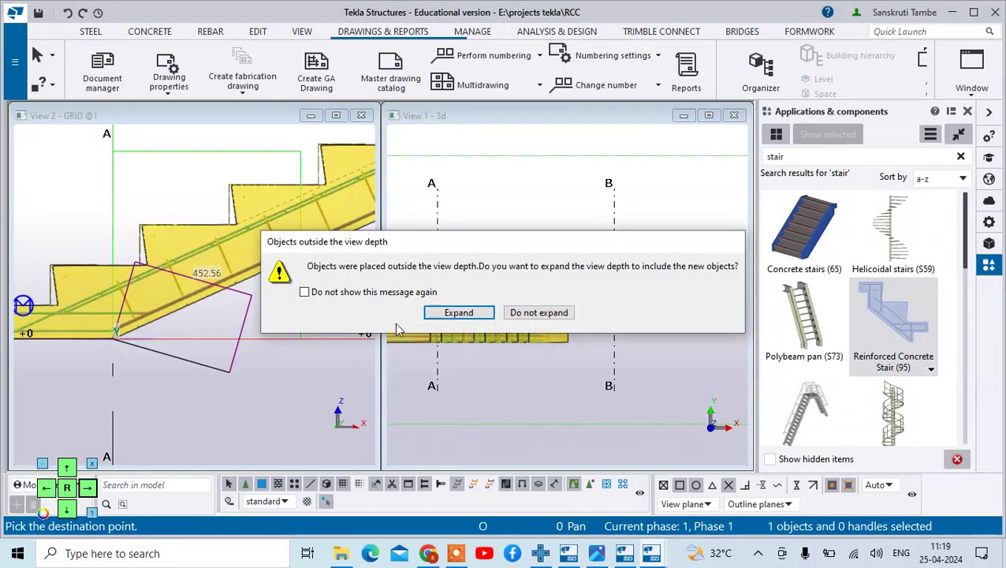
left_click(458, 313)
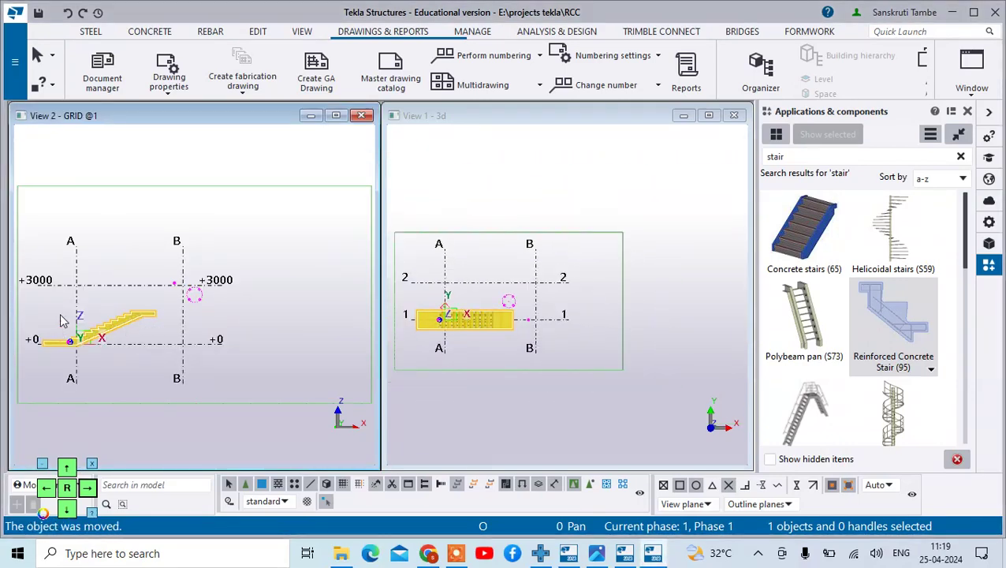
Step: Move the stair horizontally so the foot of the first riser lies on grid line A, using a perpendicular snap
scroll(21, 350, "up", 6)
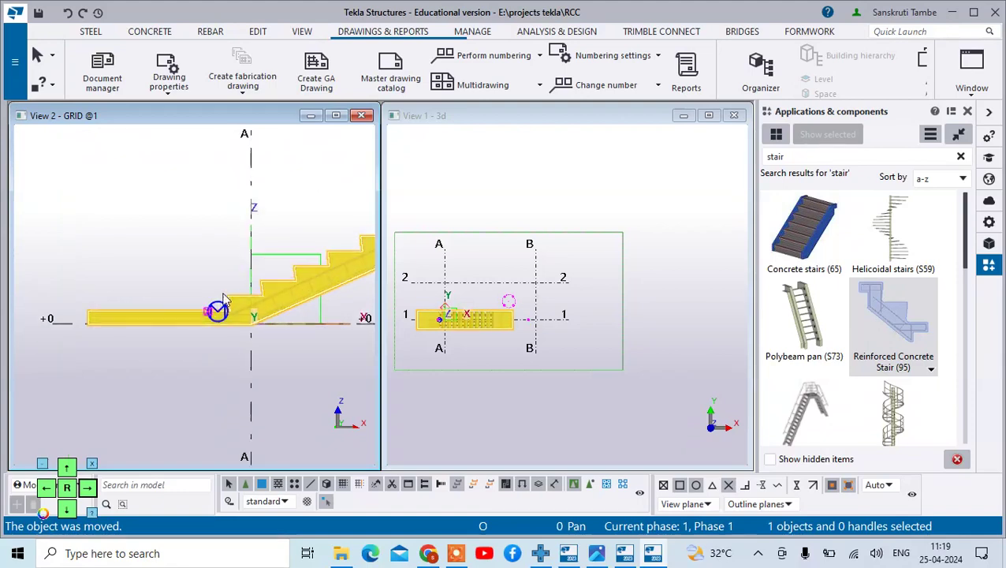
right_click(218, 246)
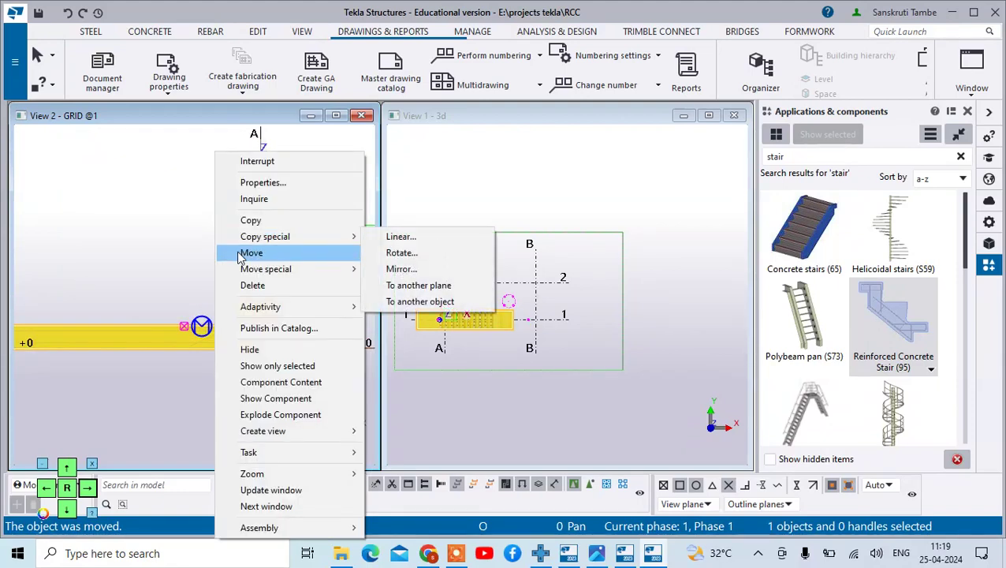
left_click(252, 253)
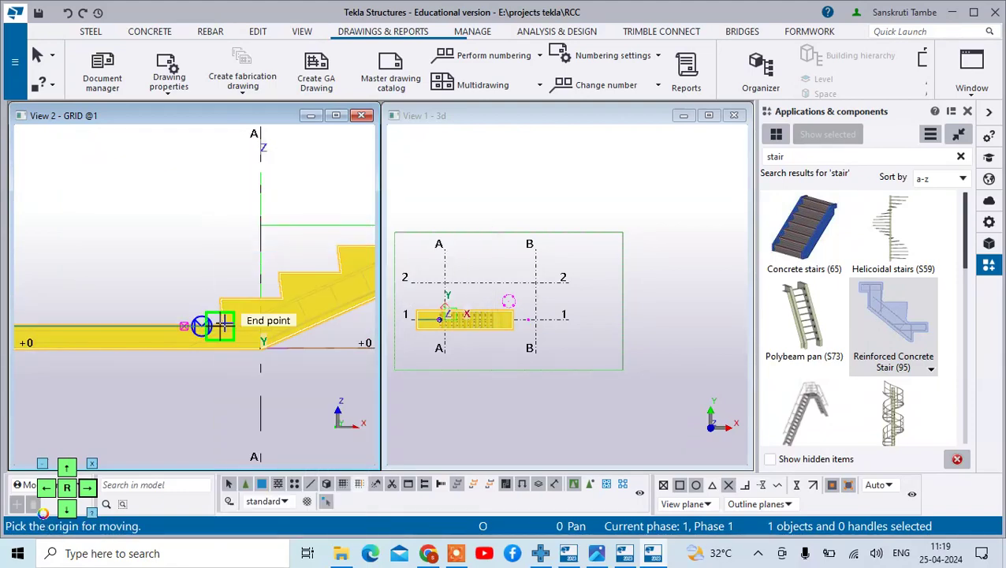
left_click(223, 326)
scroll(260, 322, "up", 5)
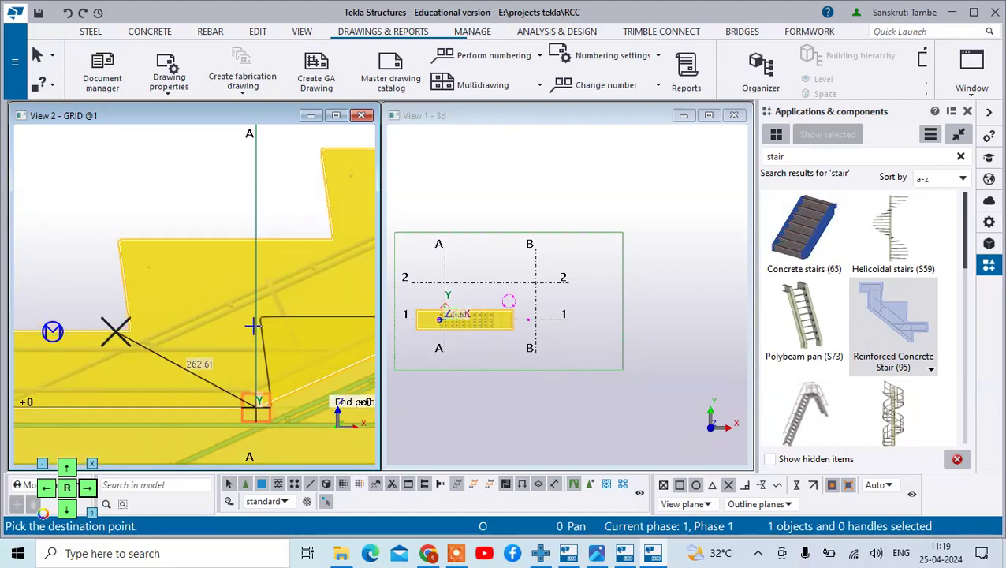
right_click(252, 324)
left_click(316, 193)
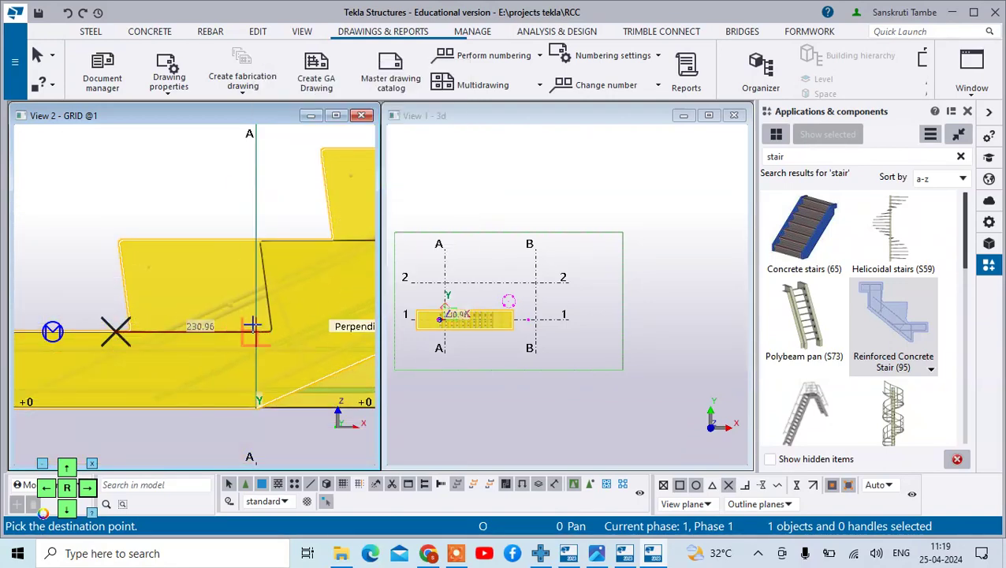
left_click(253, 325)
scroll(234, 331, "down", 6)
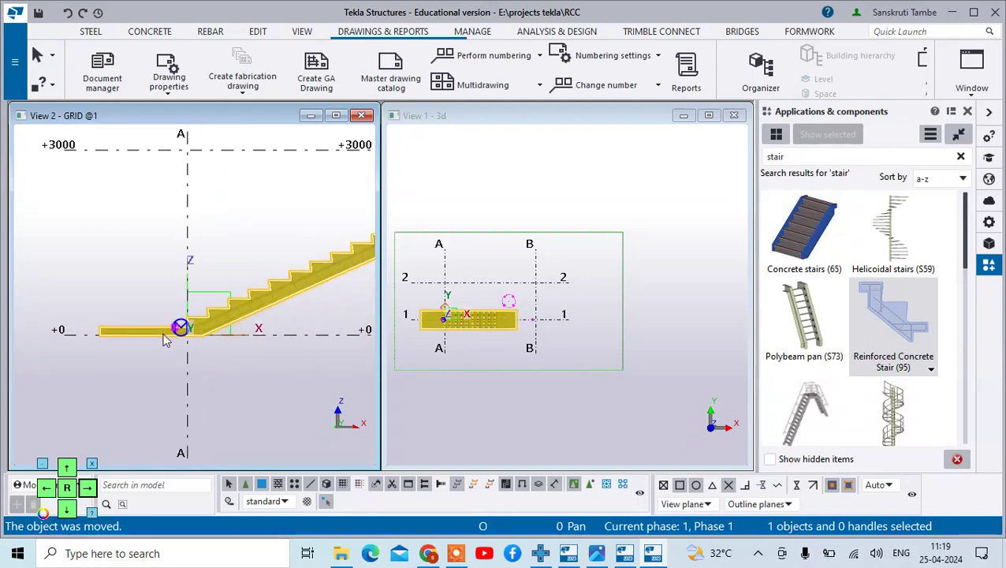
scroll(263, 290, "up", 5)
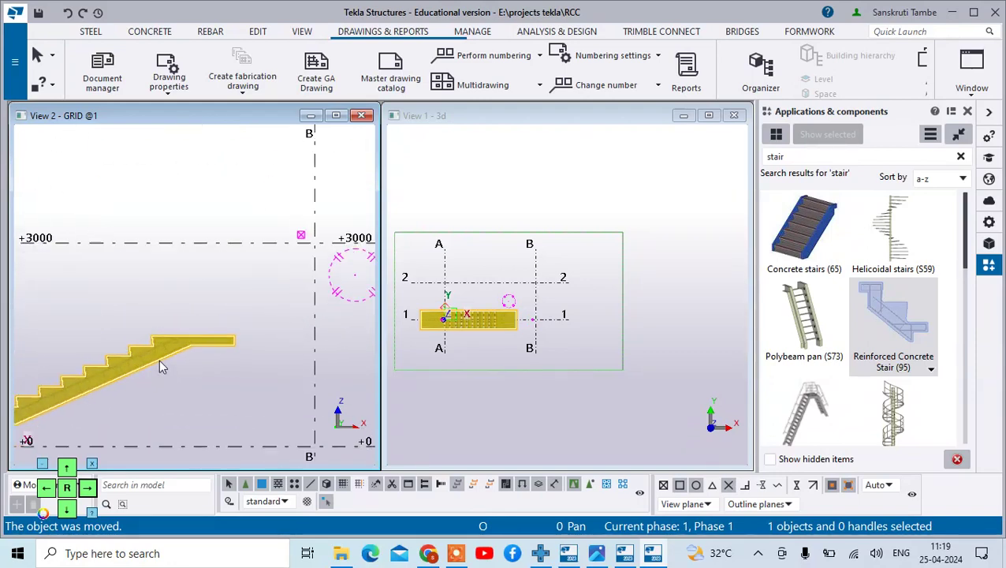
right_click(213, 299)
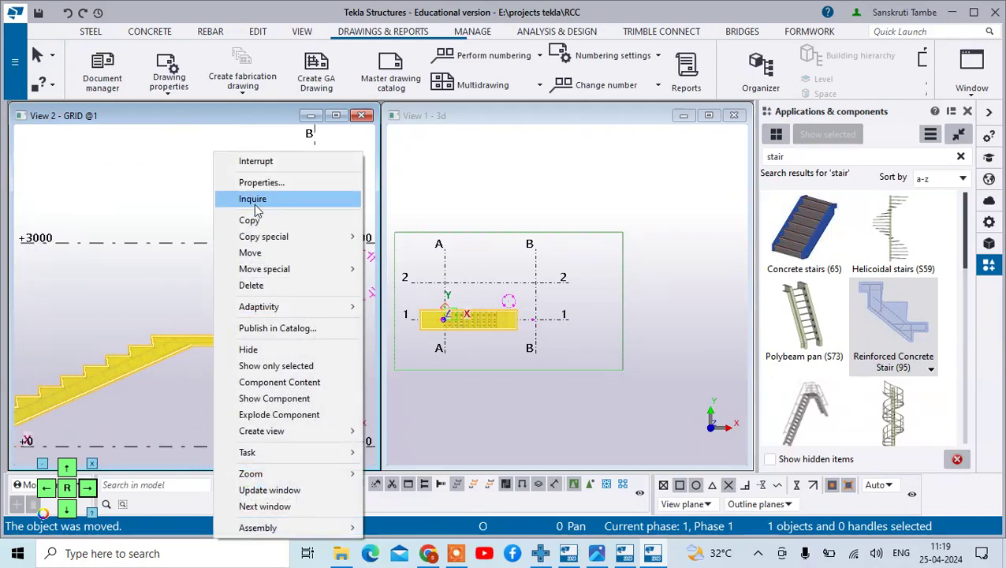
left_click(256, 162)
Step: Place a second Reinforced Concrete Stair (95) from the top step of the first flight to grid A at level +3000, and end the command
scroll(246, 313, "down", 4)
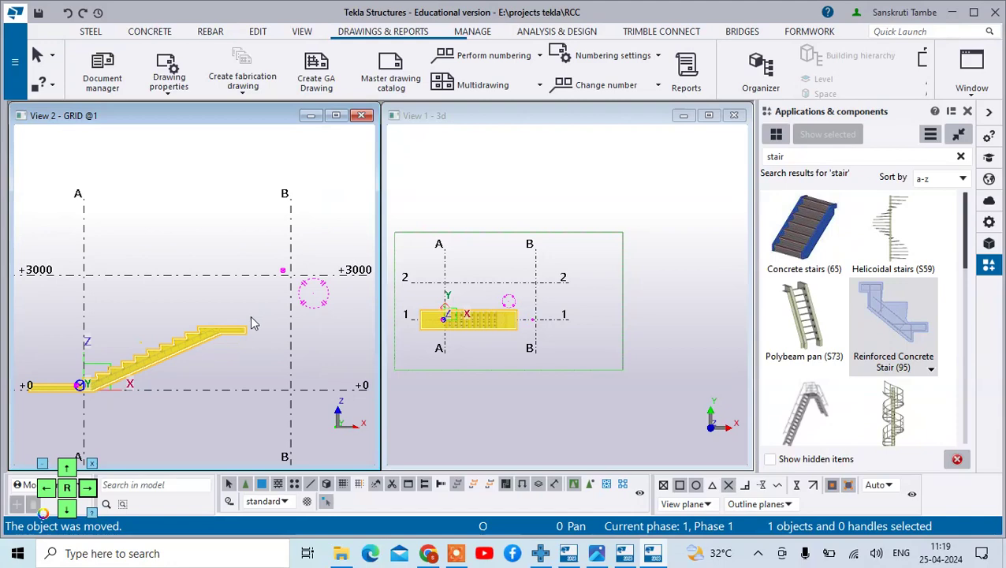
left_click(904, 330)
scroll(175, 315, "up", 5)
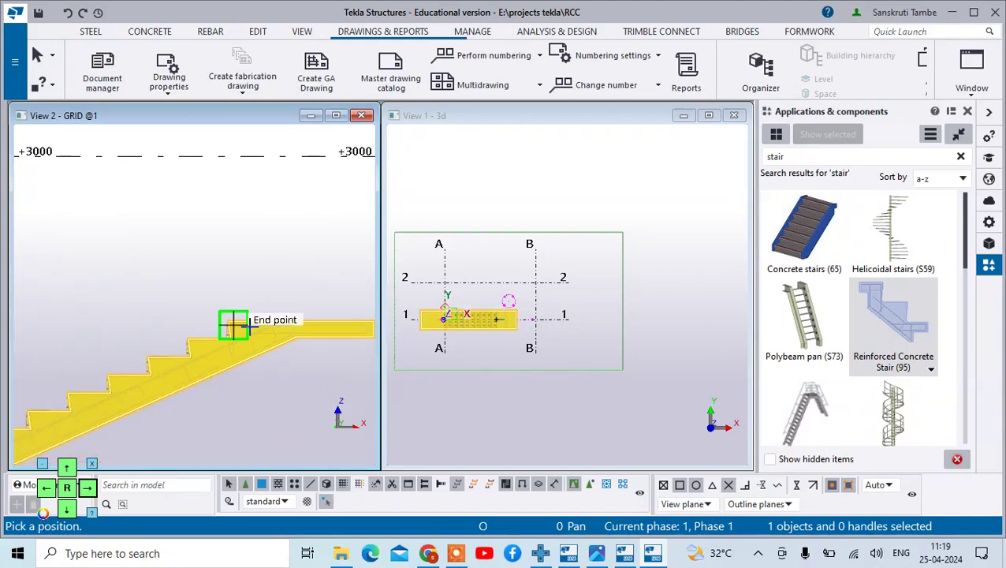
scroll(223, 321, "up", 1)
scroll(209, 317, "down", 2)
scroll(206, 317, "up", 3)
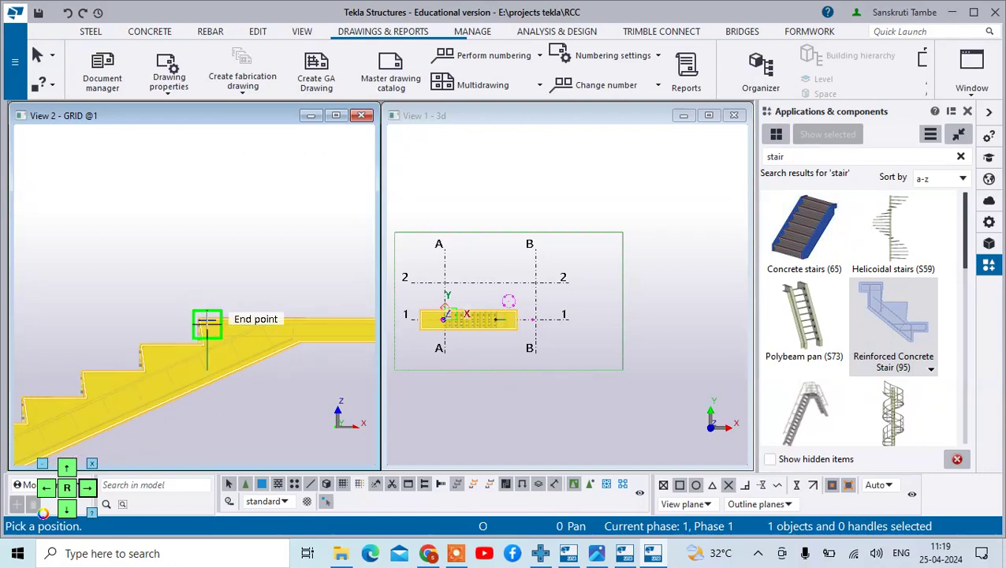
scroll(237, 335, "down", 5)
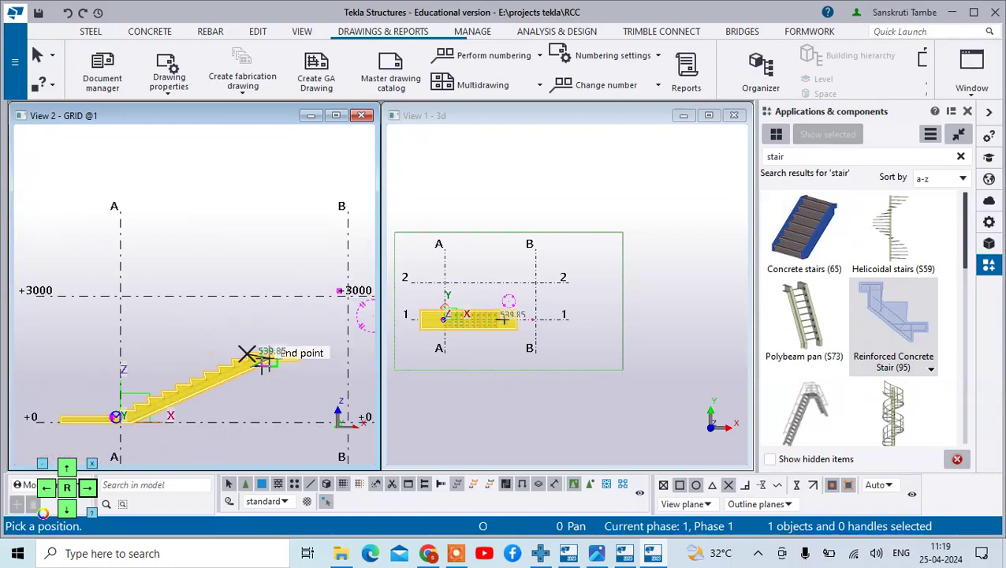
left_click(258, 359)
left_click(126, 297)
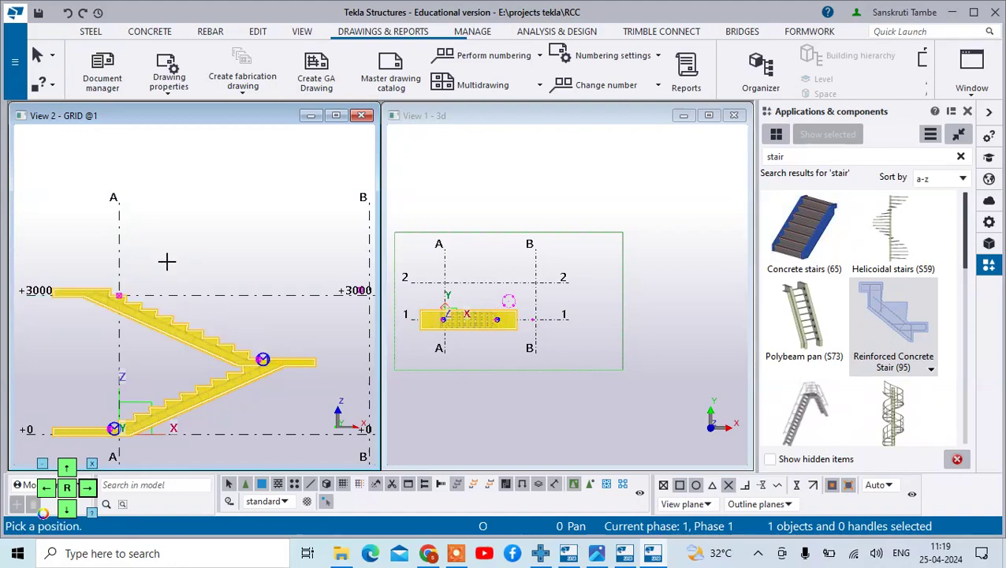
scroll(166, 261, "down", 3)
scroll(239, 338, "up", 3)
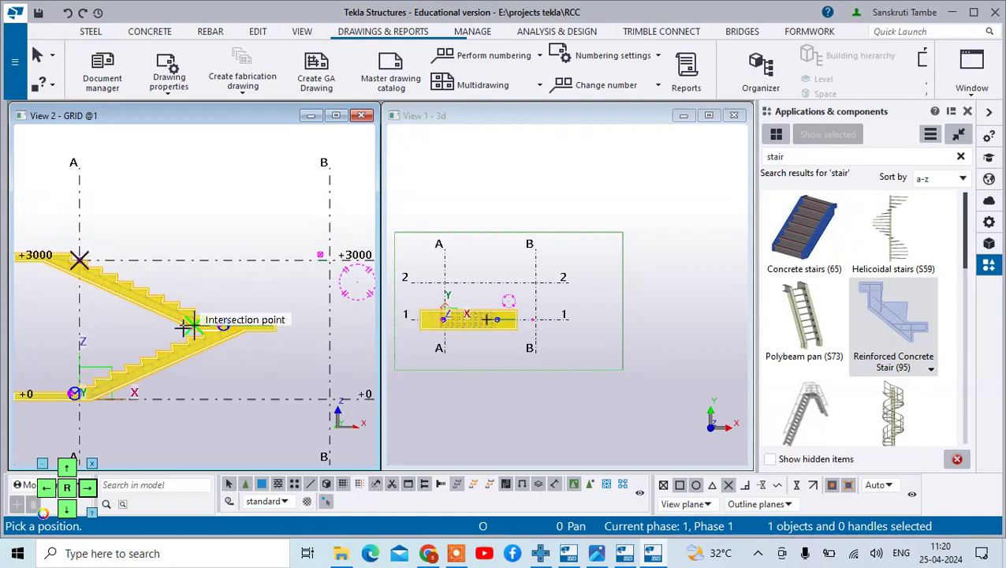
right_click(483, 354)
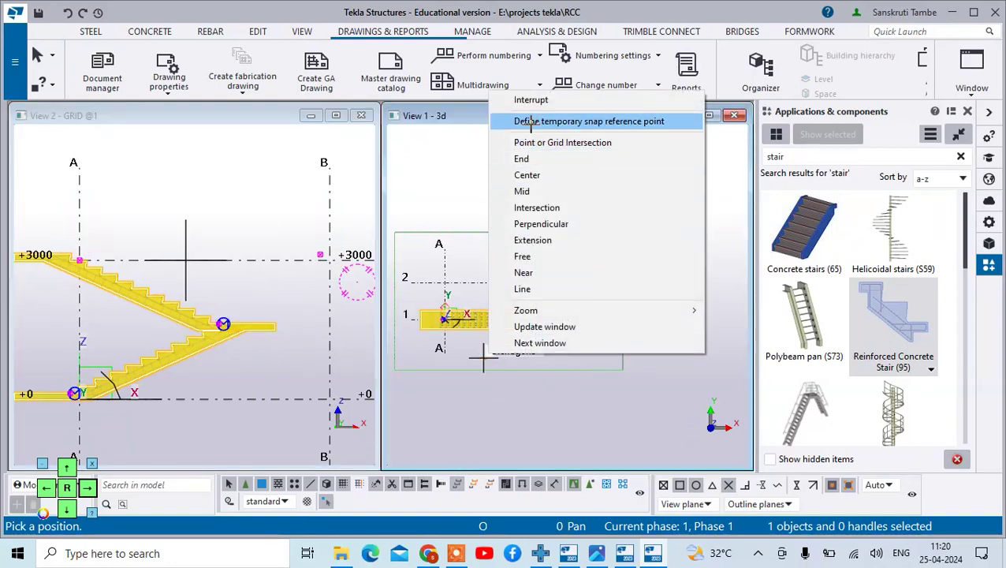
left_click(522, 98)
Step: Try to move the lower stair in plan from its landing corner to the intersection of grids A and 2, close the 3d view, and undo the move
scroll(420, 327, "up", 2)
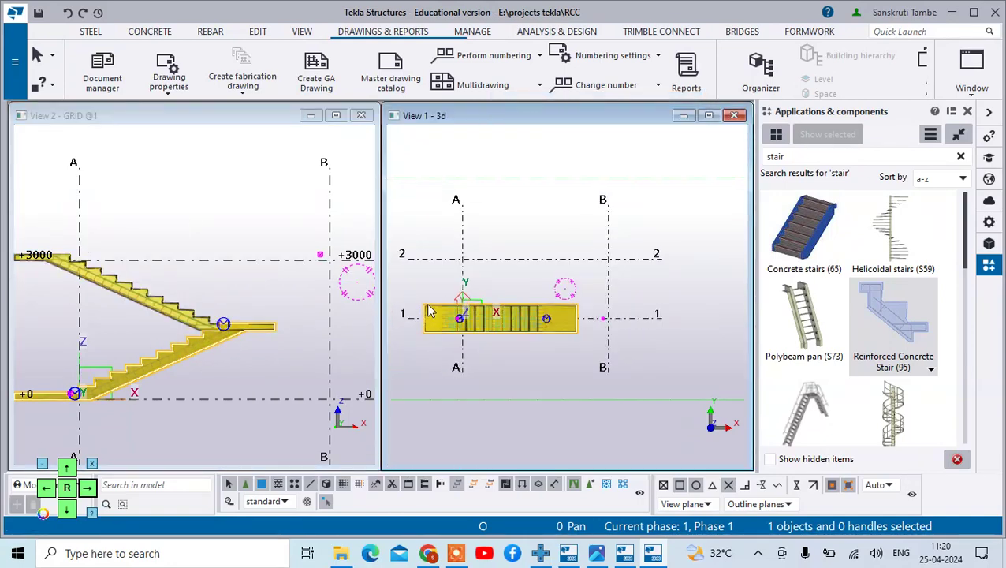
right_click(431, 313)
left_click(467, 252)
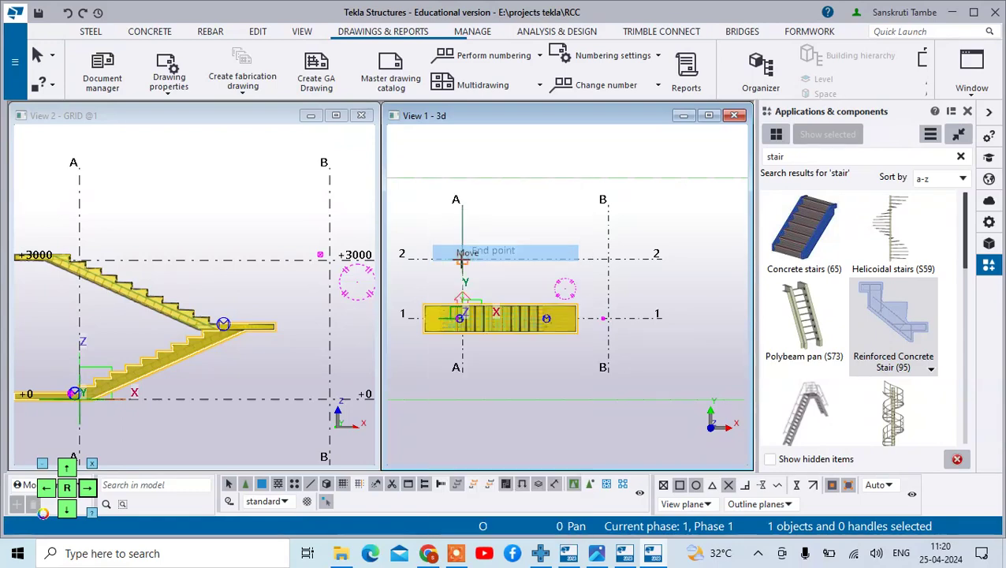
left_click(428, 309)
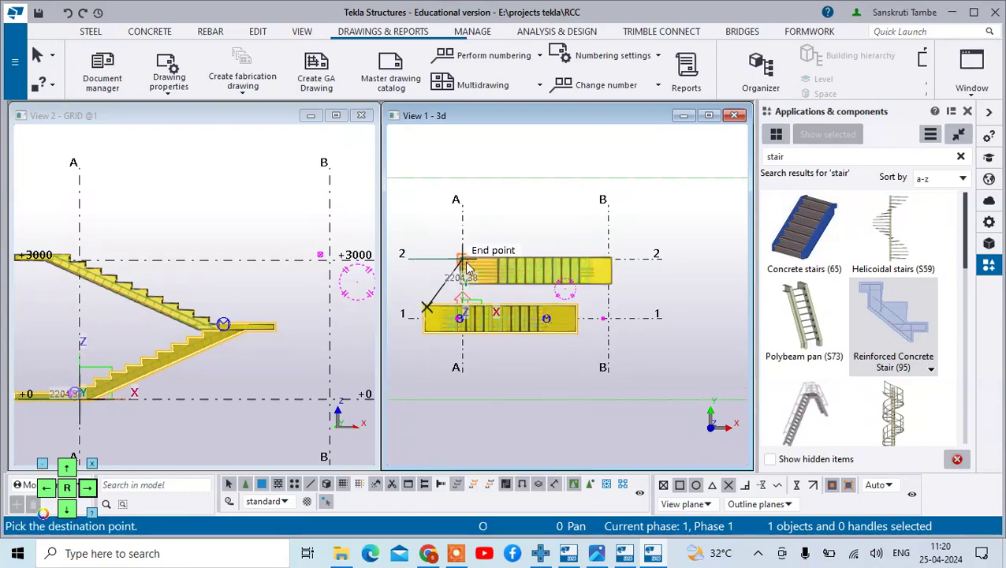
left_click(466, 267)
left_click(426, 312)
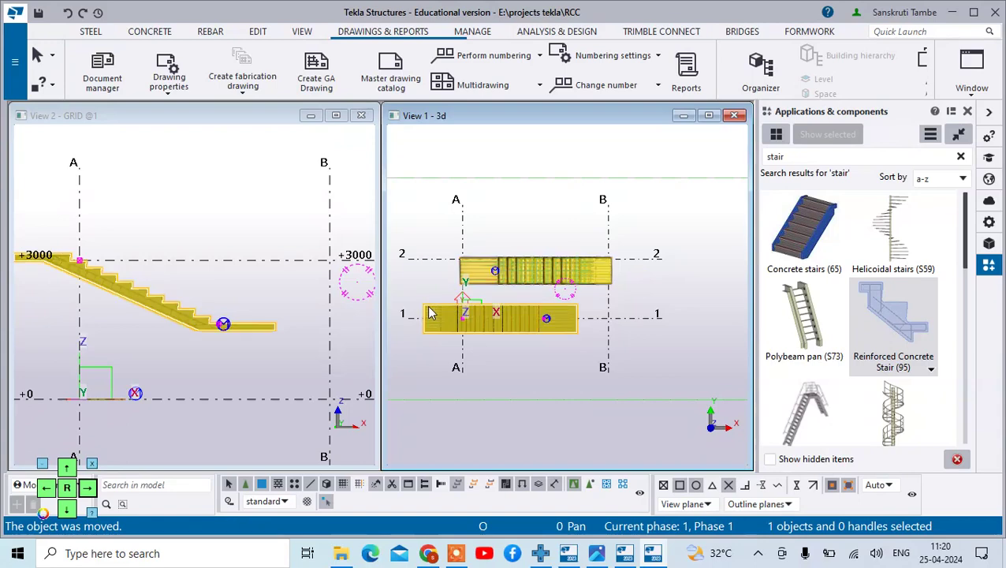
right_click(429, 314)
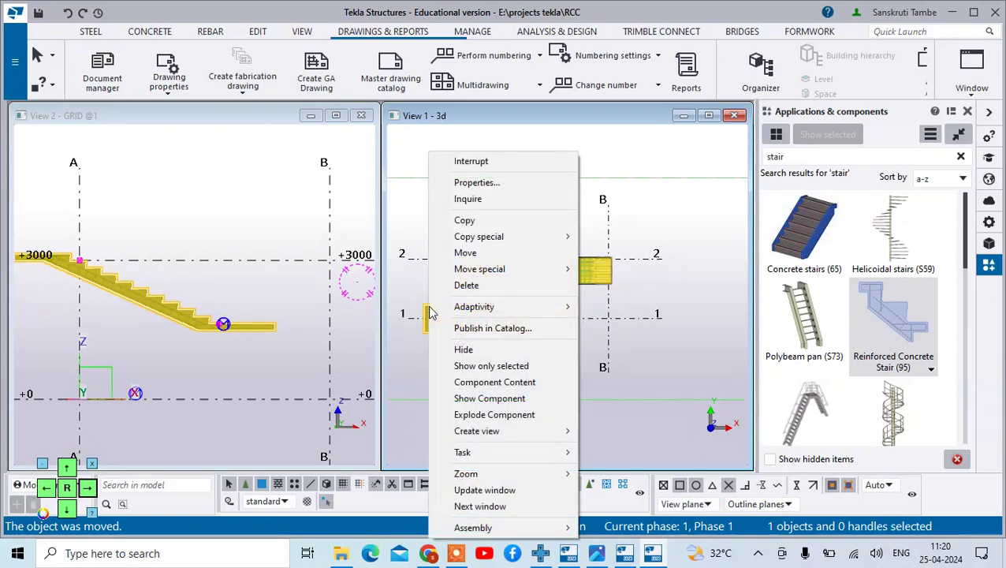
left_click(642, 374)
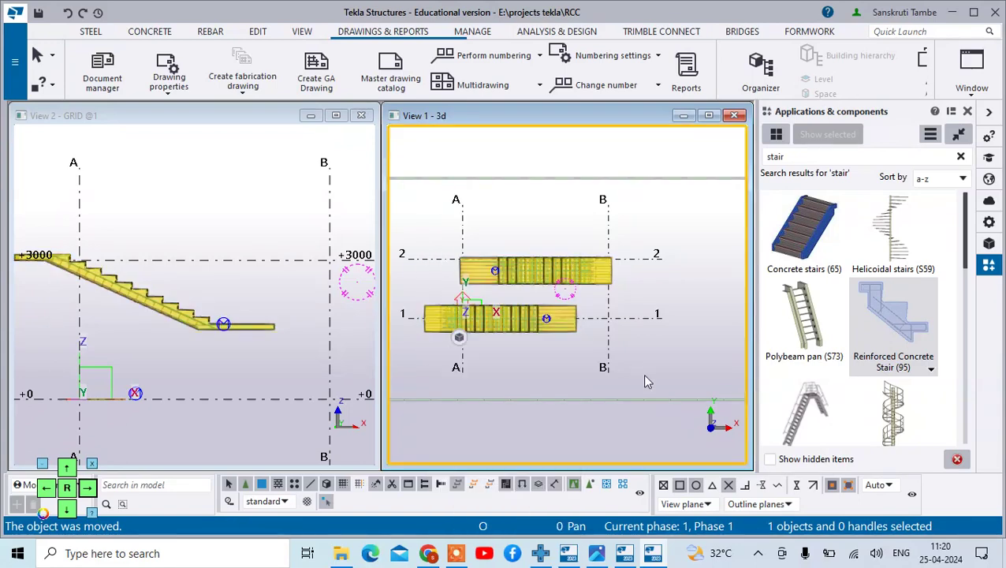
left_click(734, 115)
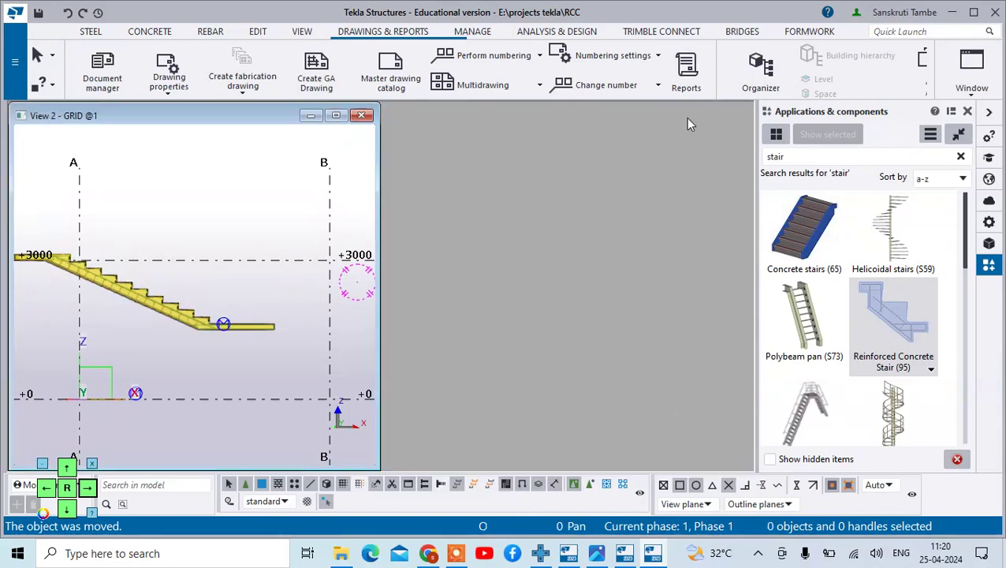
left_click(69, 13)
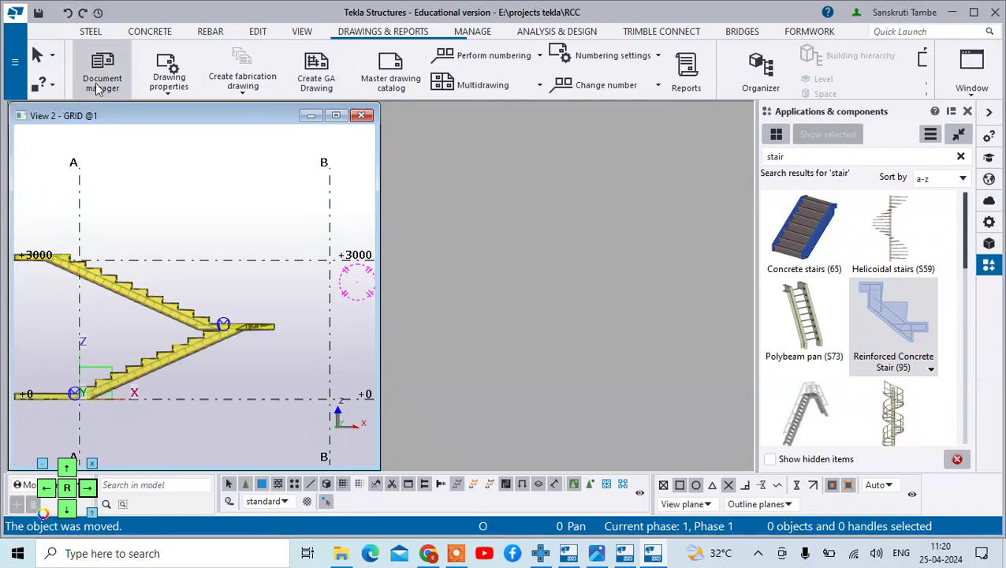
Step: Maximize the GRID @1 view and examine in 3D how the two flights meet at the mid landing
left_click(338, 115)
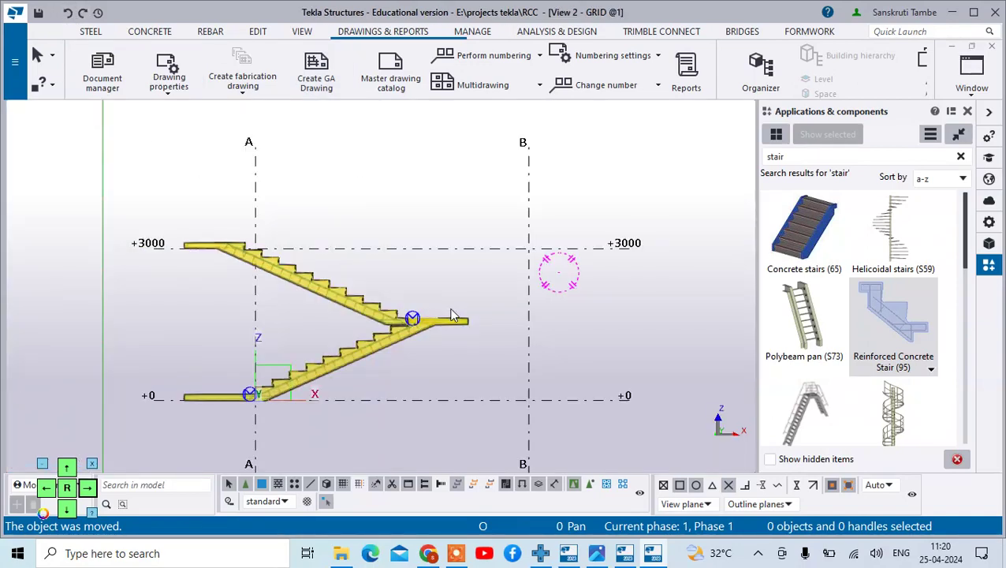
scroll(367, 304, "up", 2)
scroll(505, 339, "down", 2)
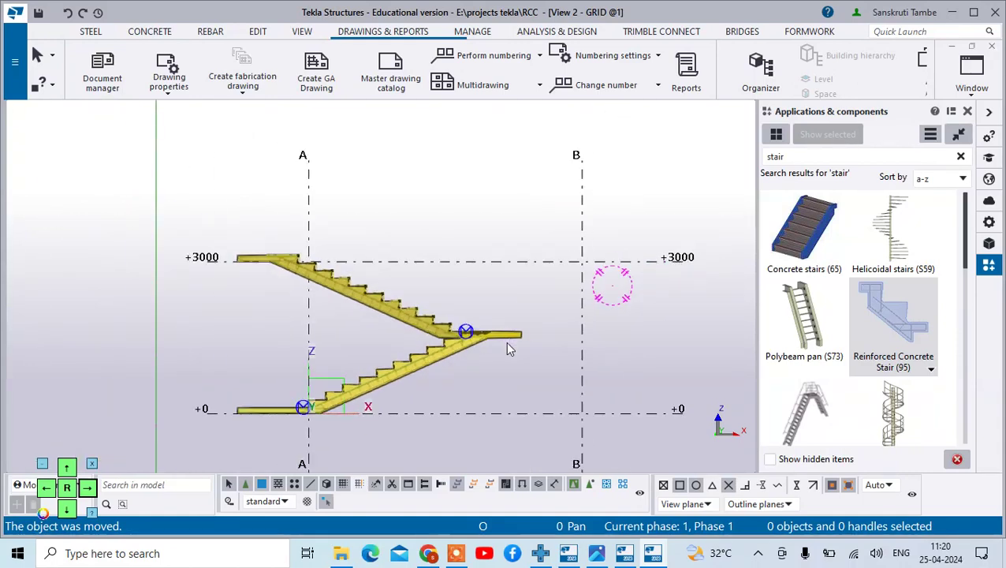
middle_click_drag(502, 343, 369, 365, "ctrl")
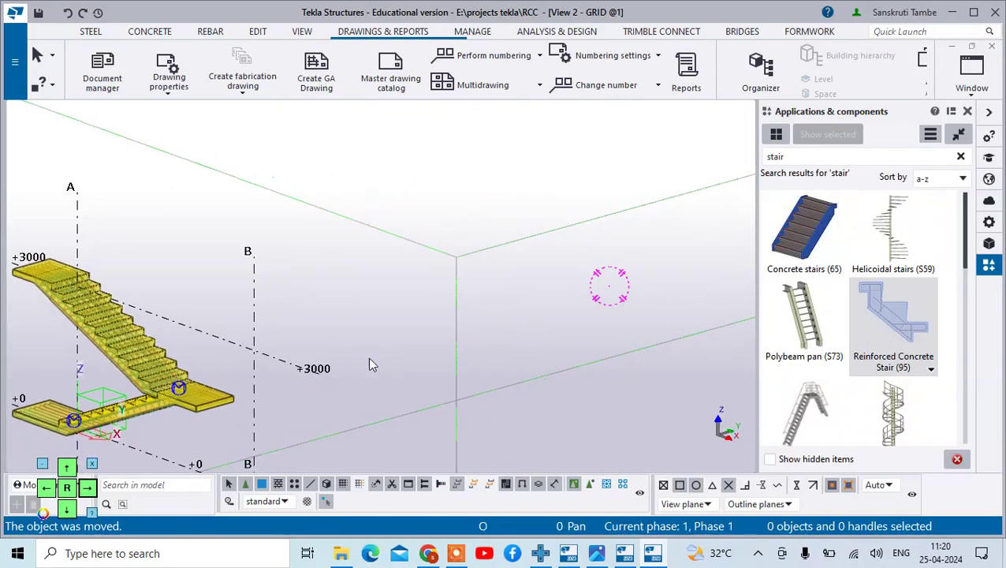
scroll(237, 395, "up", 5)
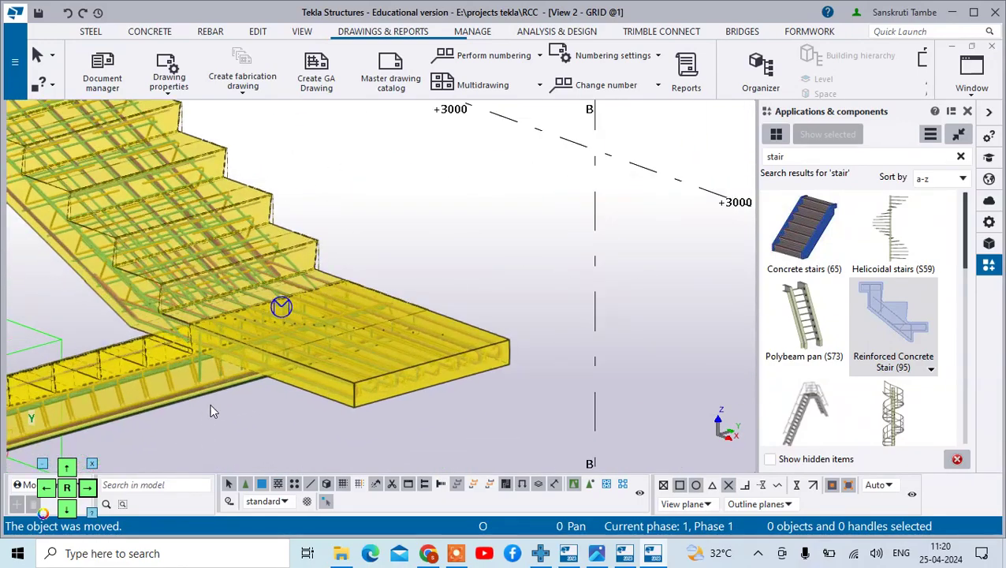
scroll(262, 381, "down", 3)
scroll(363, 375, "down", 1)
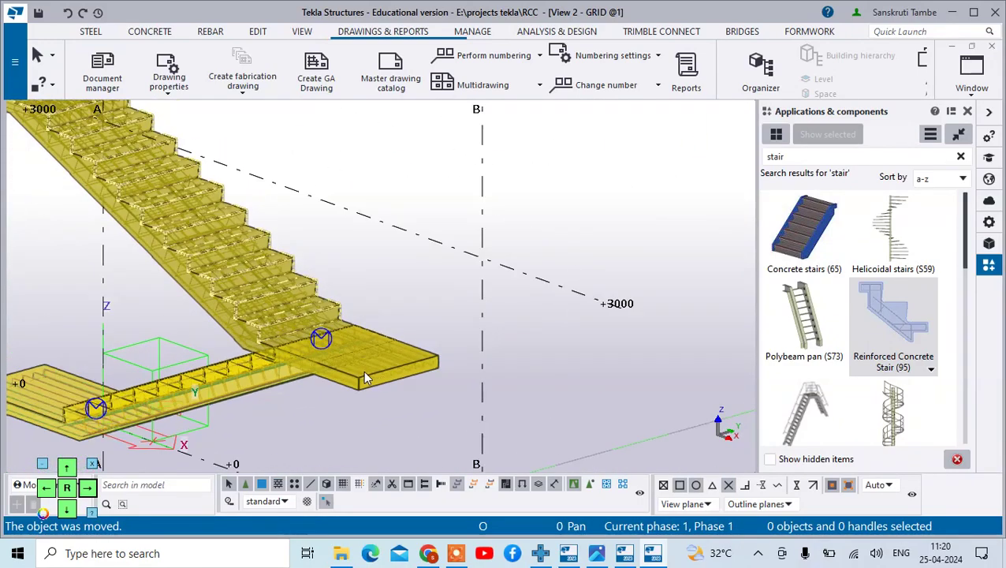
scroll(363, 377, "down", 3)
scroll(379, 378, "up", 1)
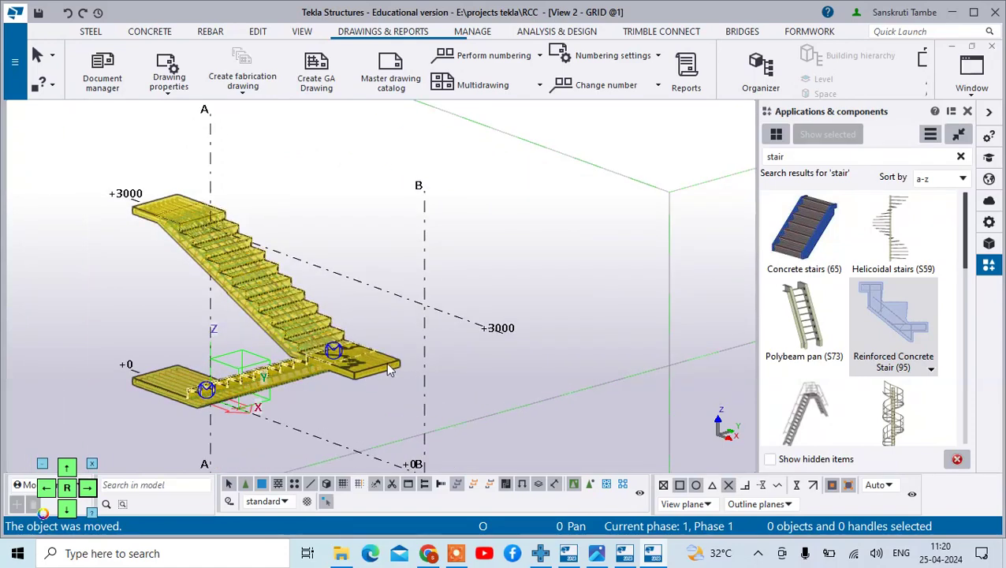
Step: Move the upper stair sideways by its own width, from the near to the far bottom corner of its lower landing, expanding the view depth
left_click(388, 371)
left_click(279, 332)
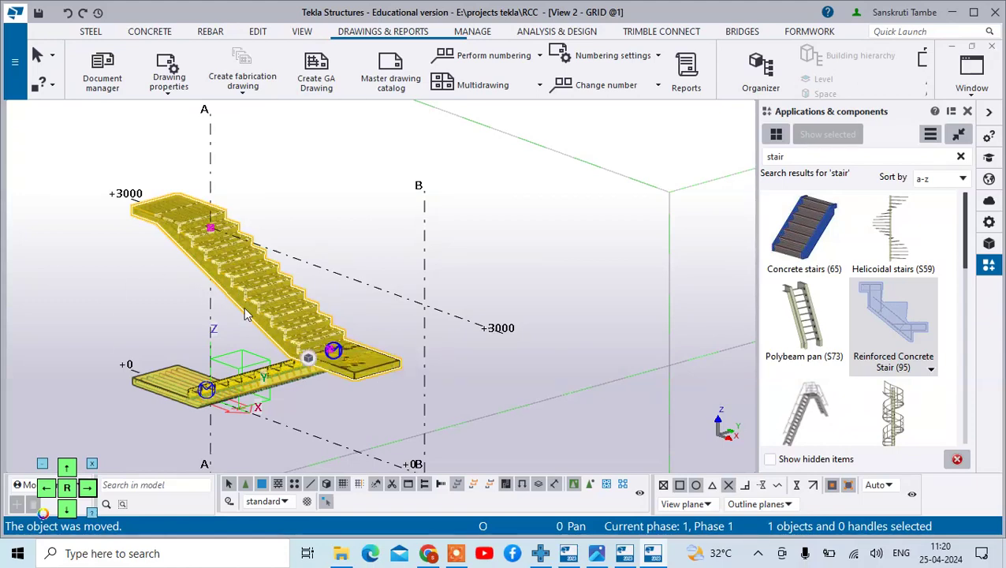
right_click(248, 320)
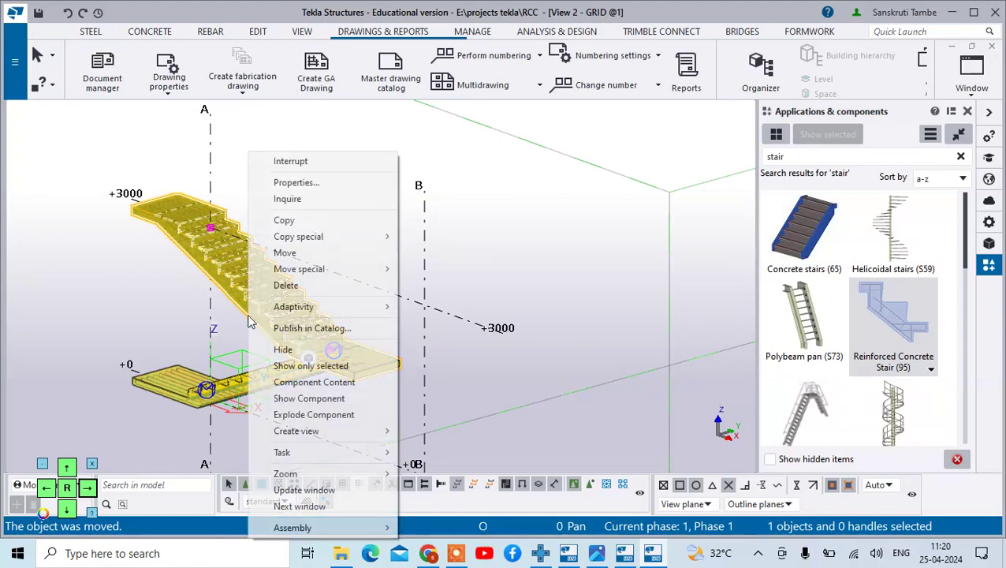
left_click(337, 254)
scroll(332, 348, "up", 5)
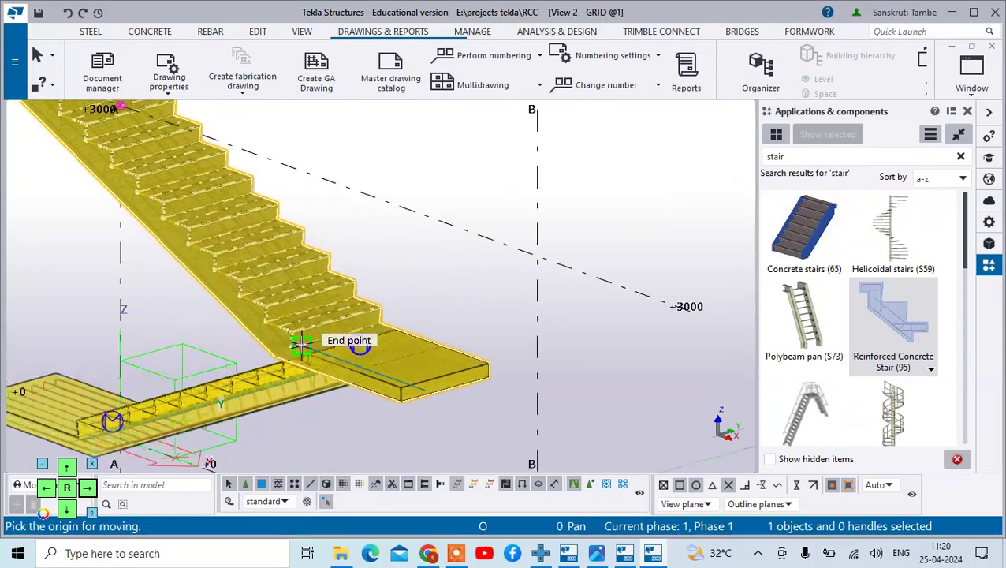
scroll(297, 364, "up", 2)
scroll(297, 364, "down", 3)
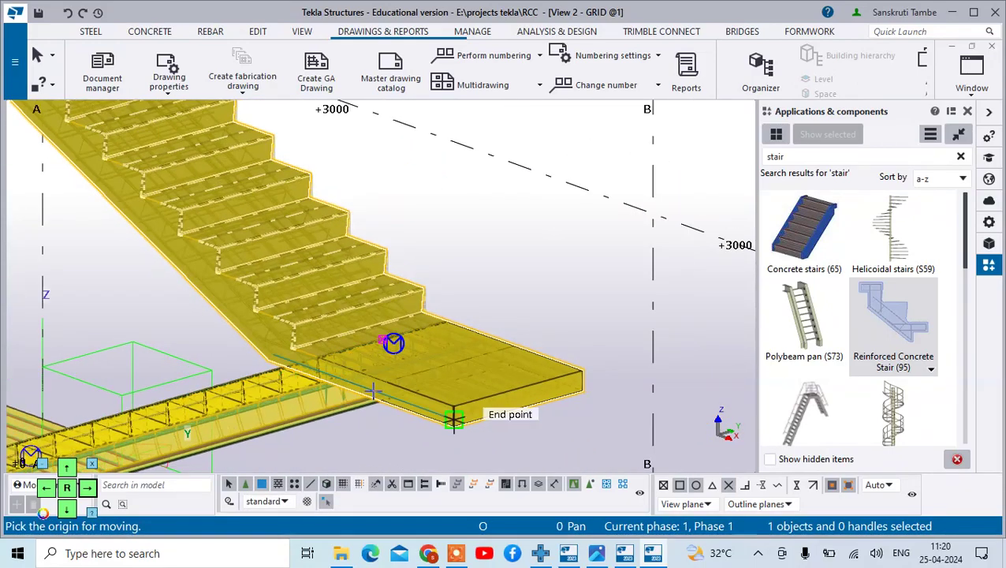
scroll(465, 422, "up", 2)
left_click(472, 441)
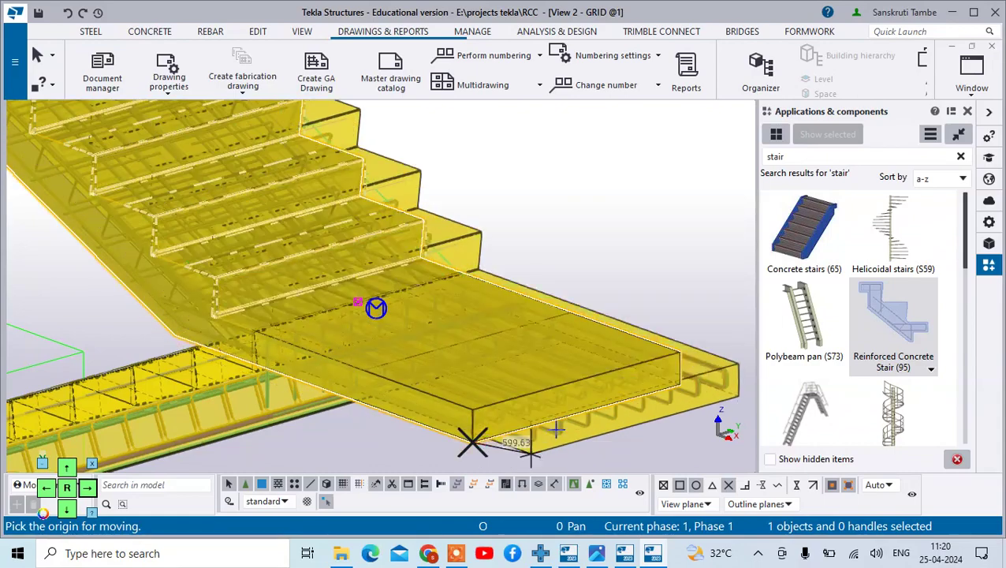
left_click(680, 384)
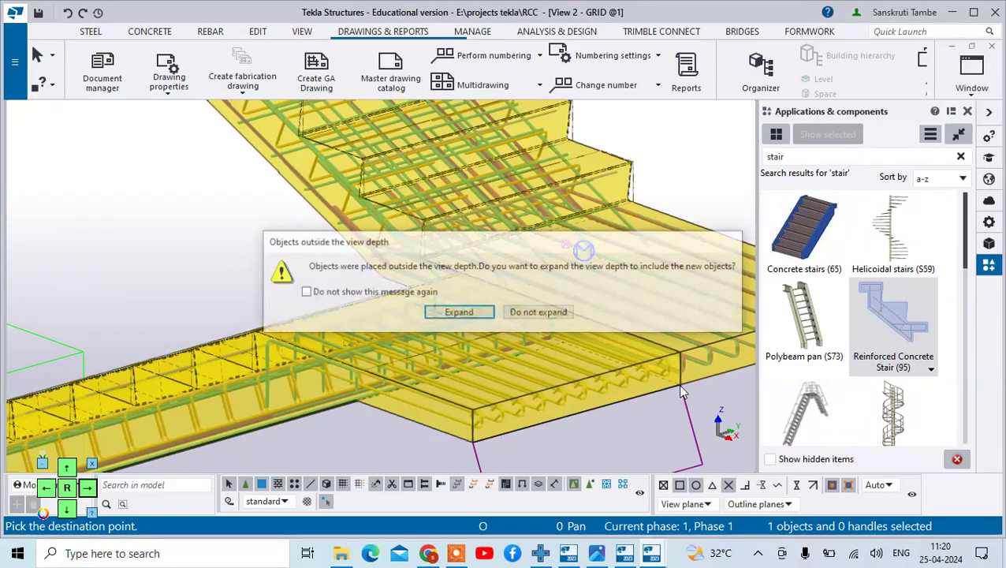
left_click(438, 320)
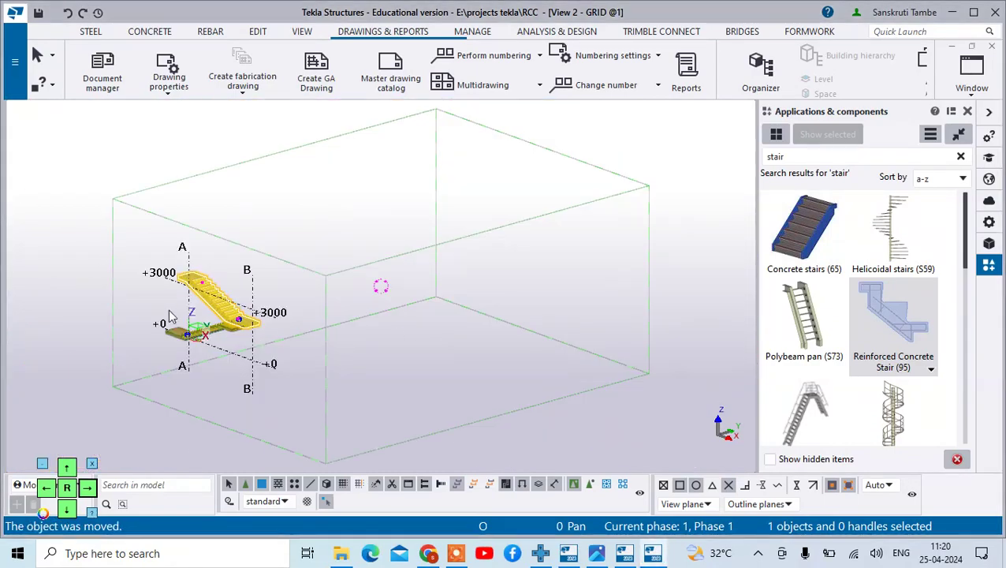
scroll(169, 315, "up", 3)
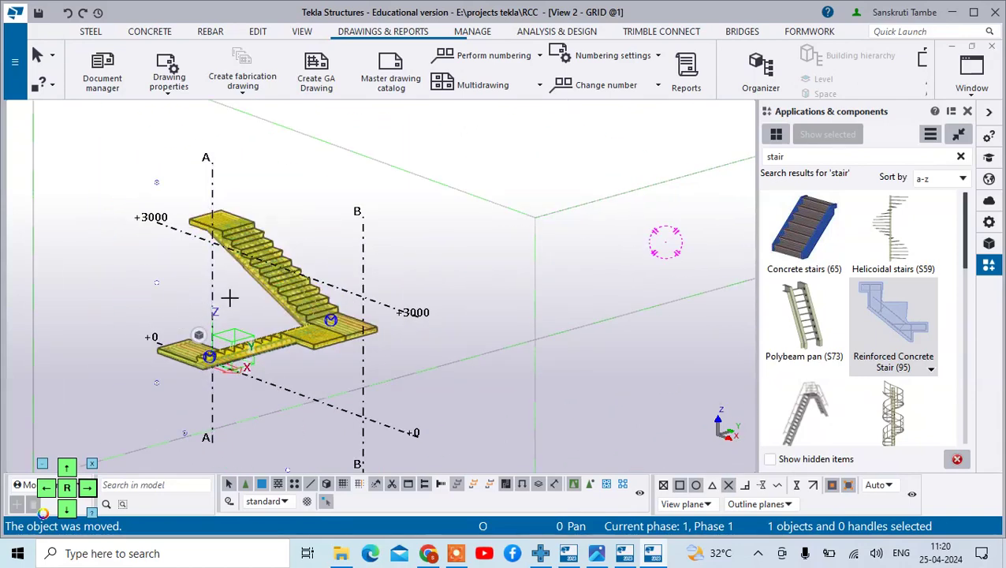
right_click(397, 251)
left_click(438, 254)
Step: Set the view's part display to Parts rendered
left_click(317, 35)
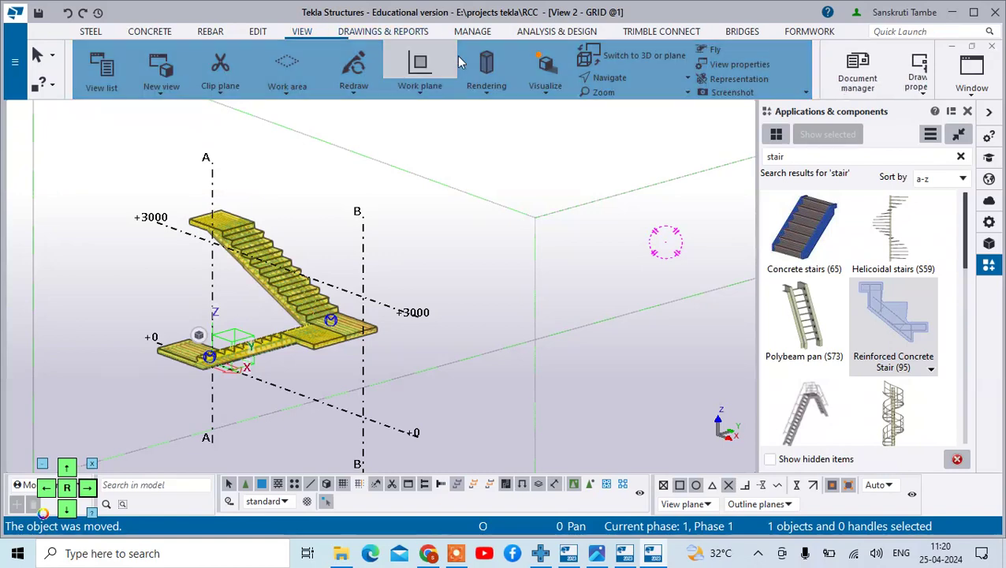
left_click(497, 101)
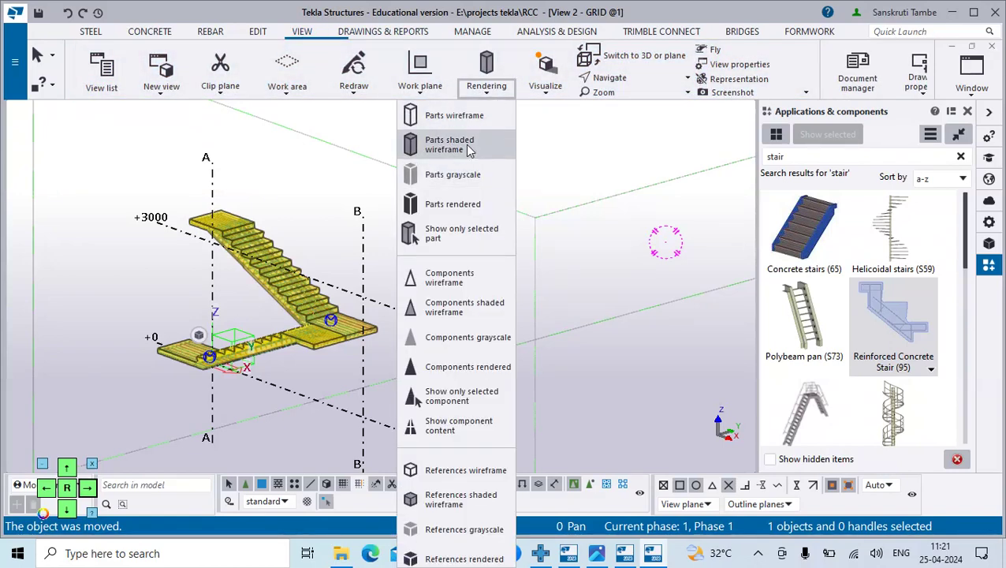
left_click(473, 202)
Step: Examine both flights, the shared mid landing and the upper landing of the staircase from several sides
scroll(310, 303, "up", 2)
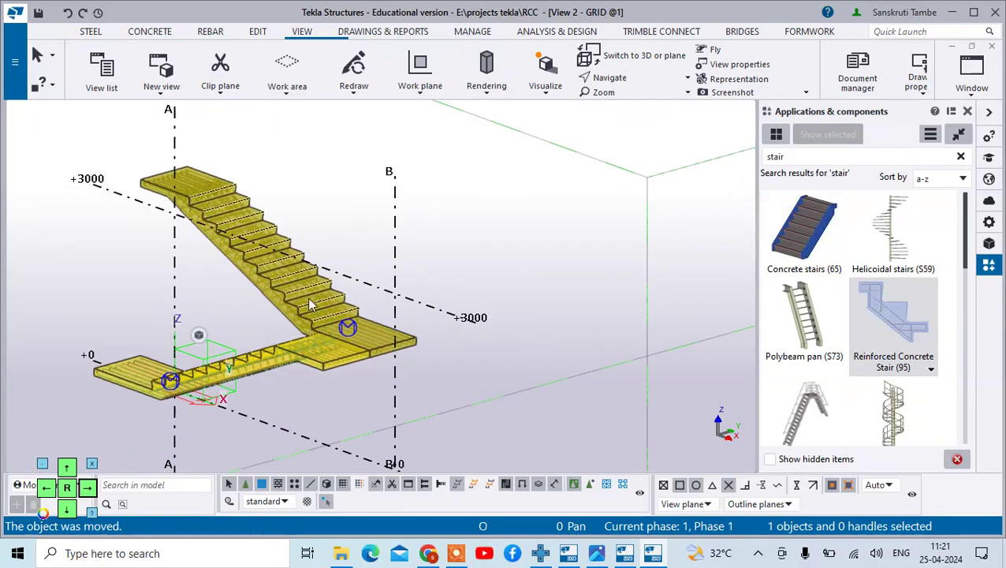
scroll(308, 297, "up", 2)
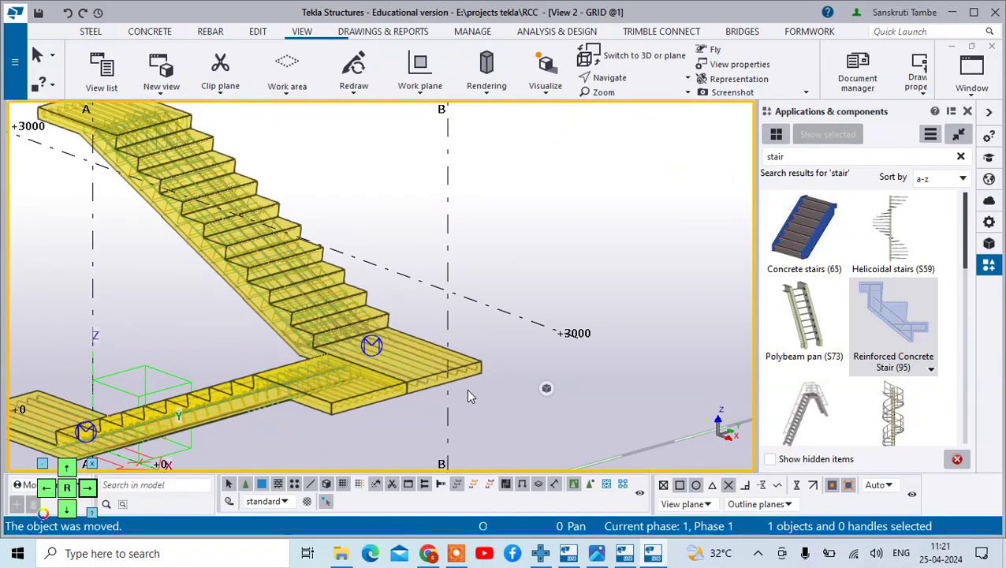
middle_click_drag(468, 396, 464, 364, "ctrl")
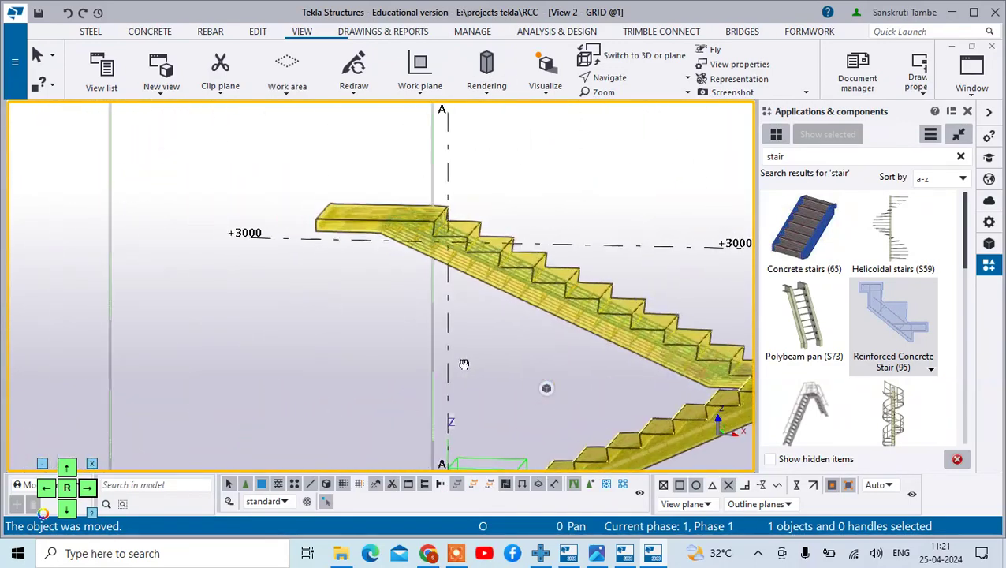
scroll(464, 363, "down", 5)
middle_click_drag(338, 376, 261, 237)
scroll(361, 326, "down", 3)
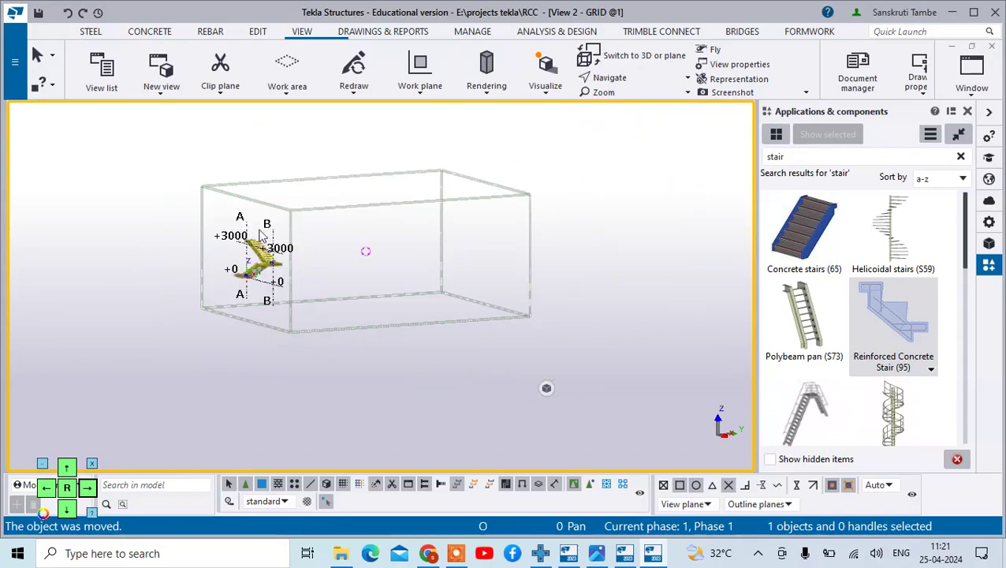
scroll(261, 236, "up", 10)
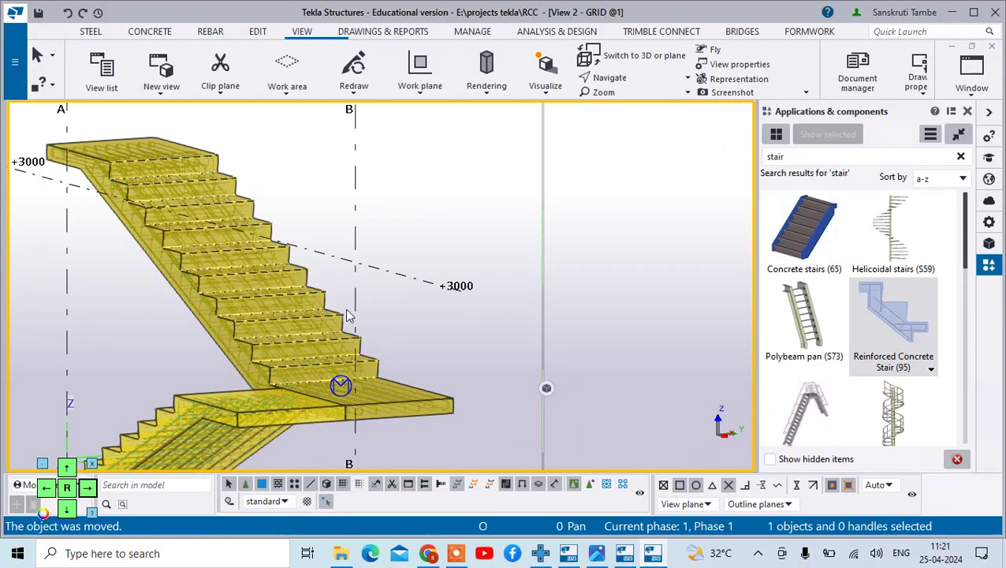
scroll(349, 315, "down", 6)
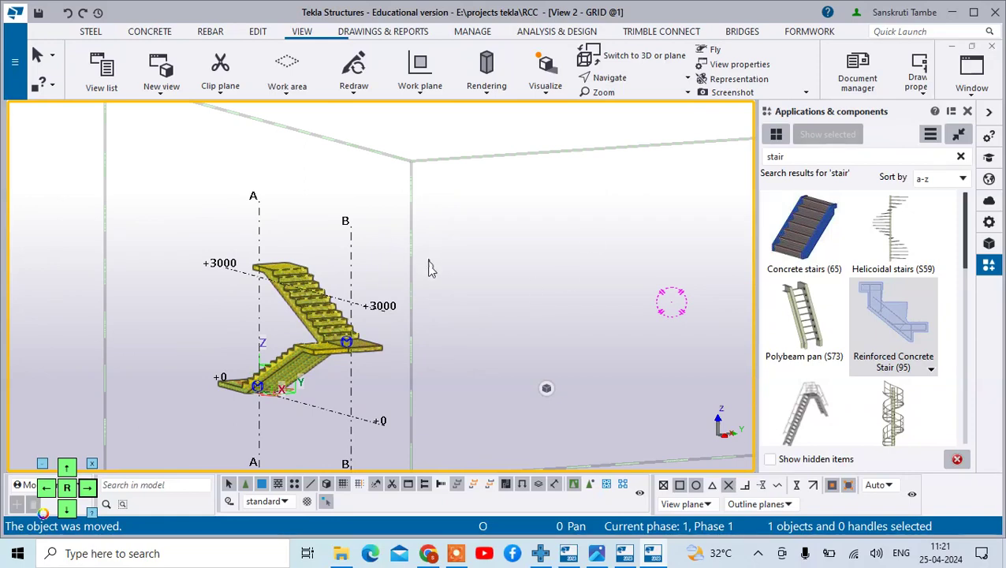